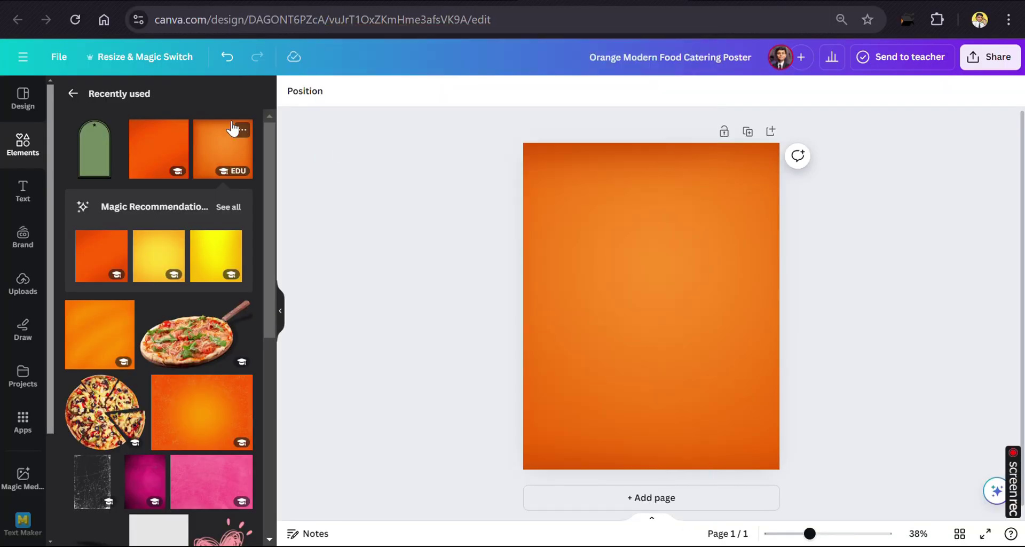
- Add a heading to the orange poster and type PIZZA into it
left_click(242, 129)
left_click(506, 132)
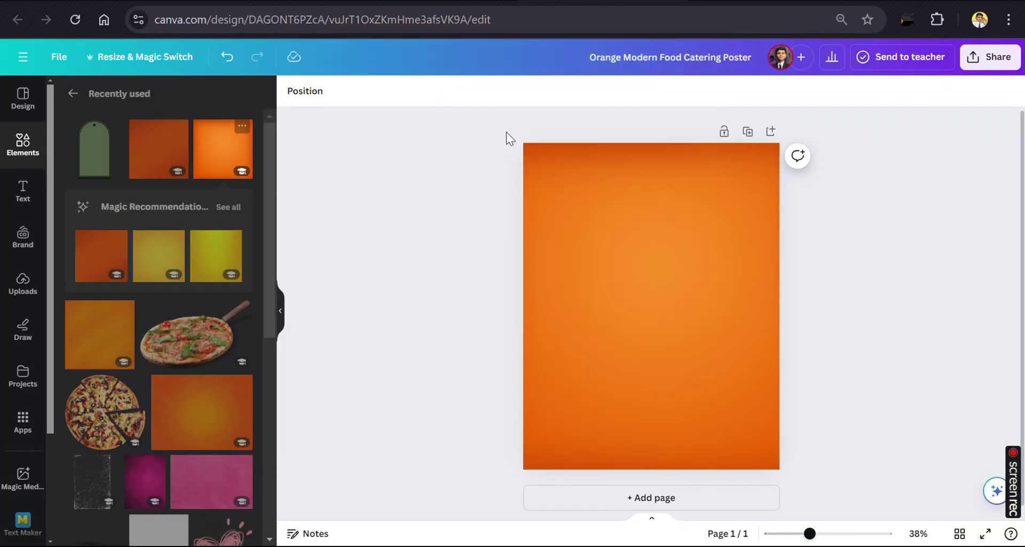
left_click(22, 191)
left_click(115, 242)
type("PIZZA")
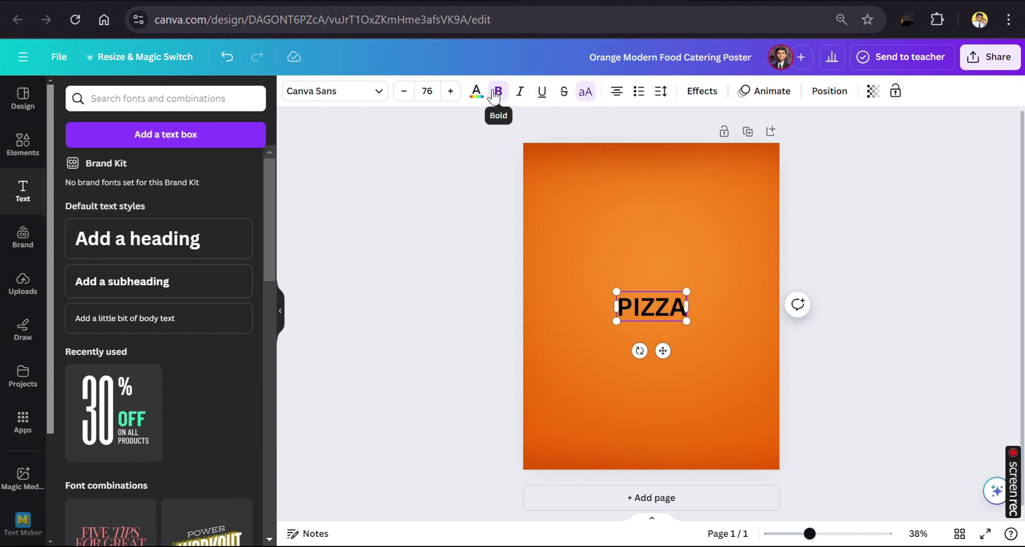
- Switch PIZZA to the TAN Songbird font and move it down-left on the page
left_click(660, 316)
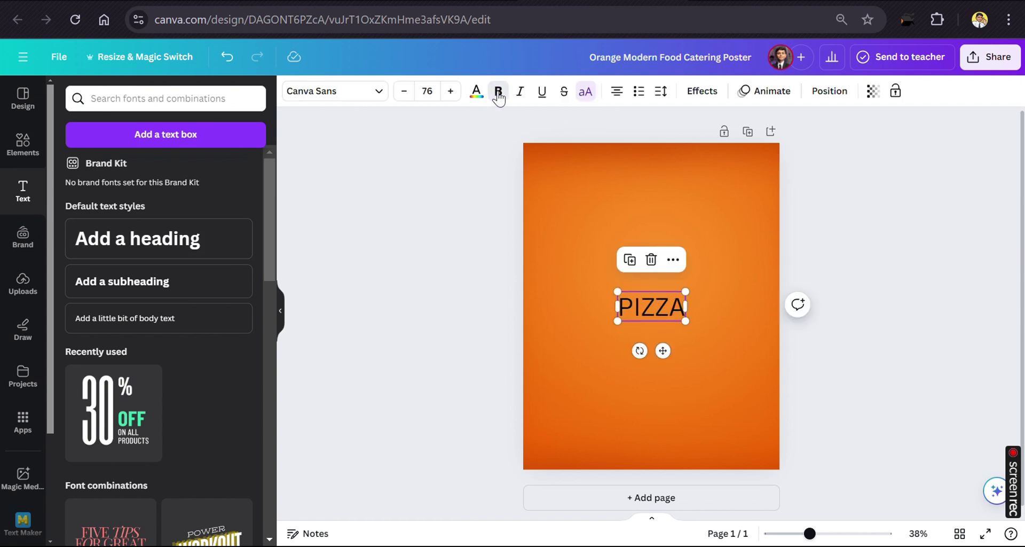
left_click(346, 93)
scroll(144, 344, "down", 4)
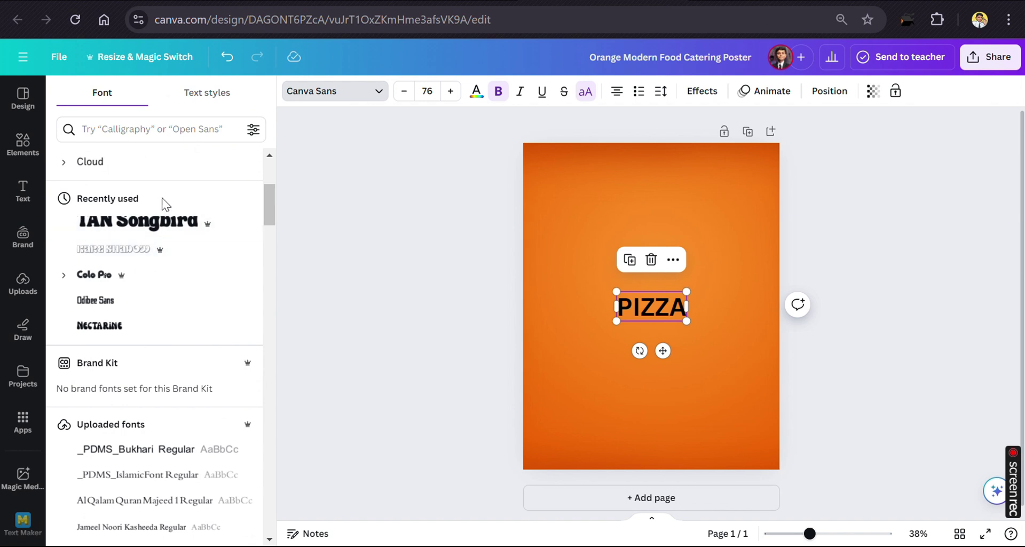
left_click(137, 224)
left_click(373, 258)
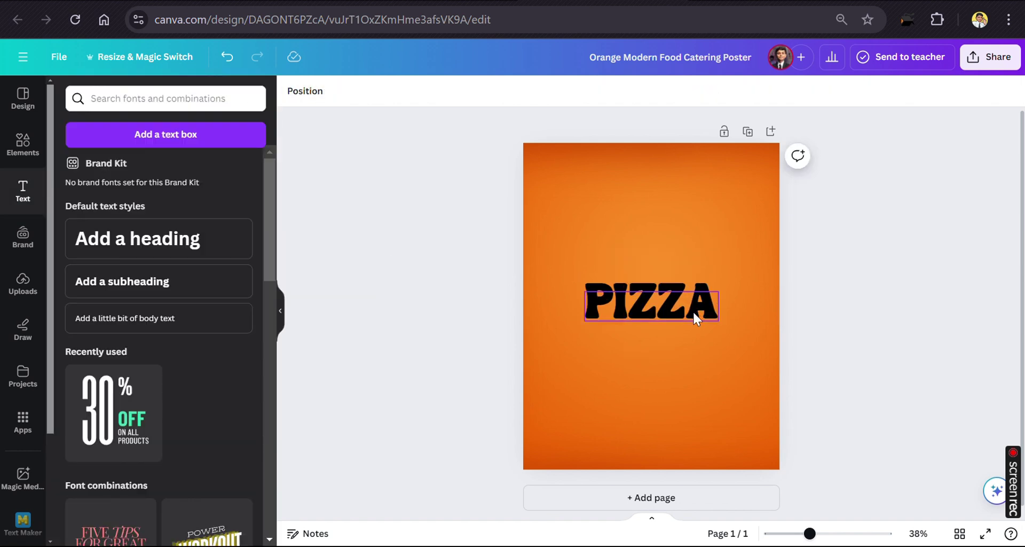
left_click_drag(693, 310, 636, 380)
- Give PIZZA a thin Hollow effect with a white outline
left_click(704, 97)
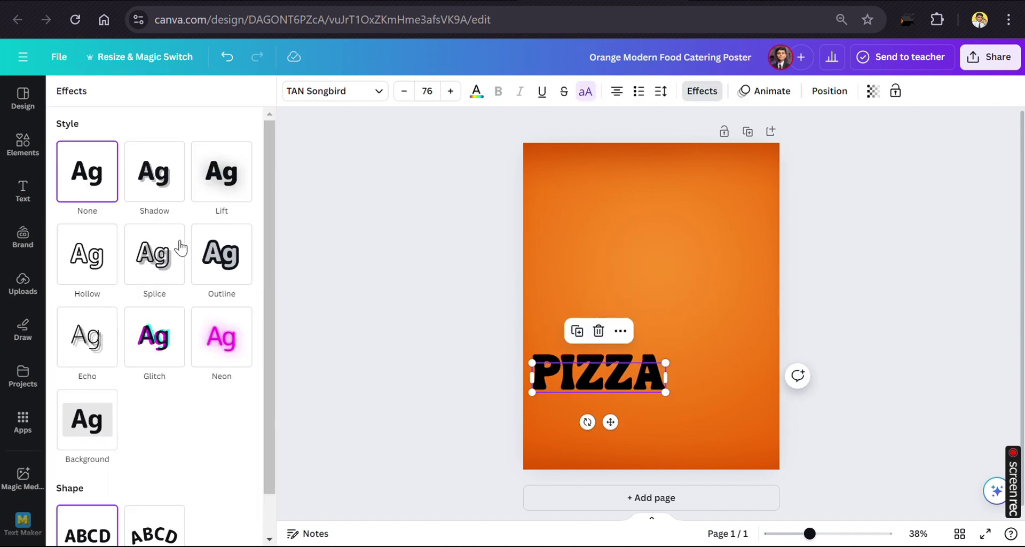
left_click(85, 256)
left_click_drag(136, 345, 55, 351)
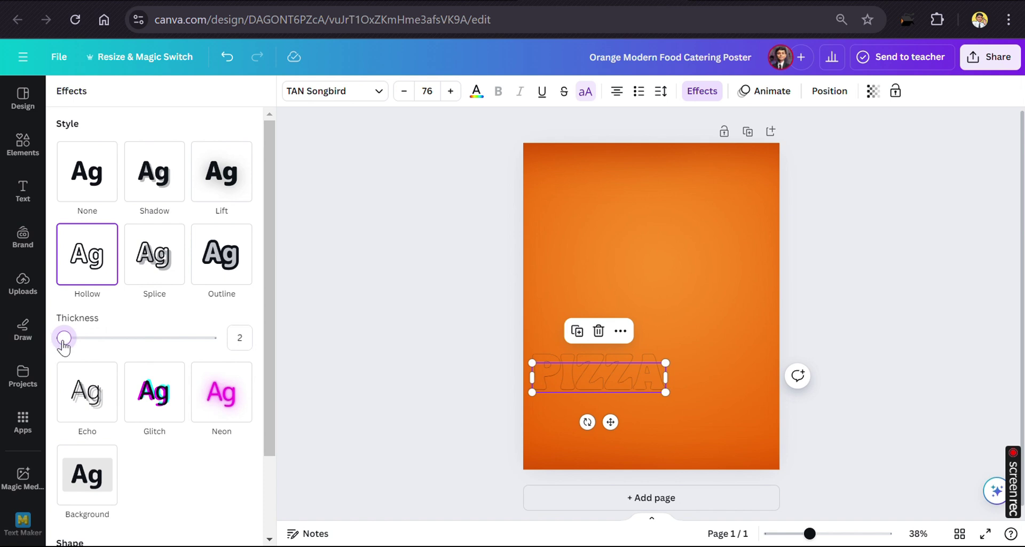
left_click(473, 94)
left_click(139, 169)
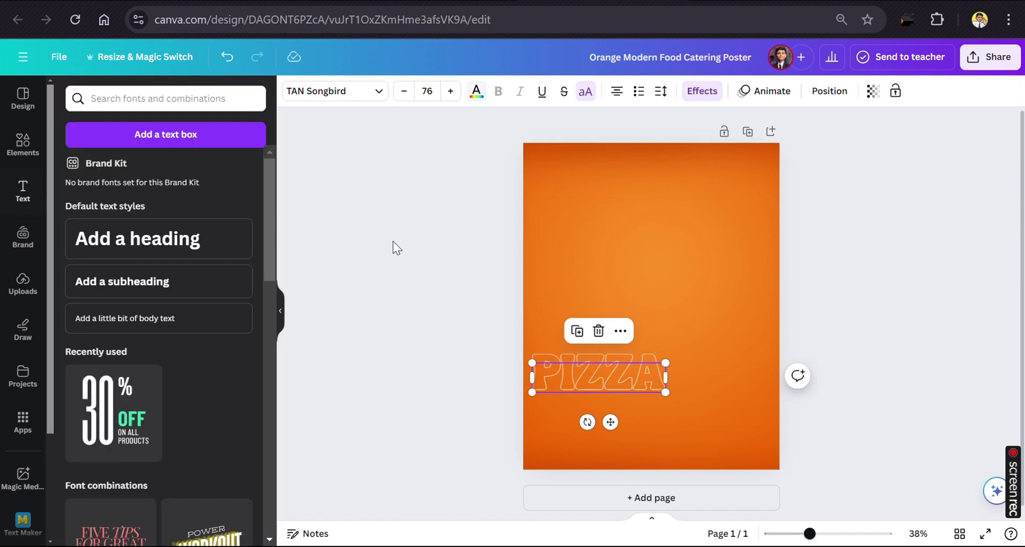
left_click(701, 92)
key("Escape")
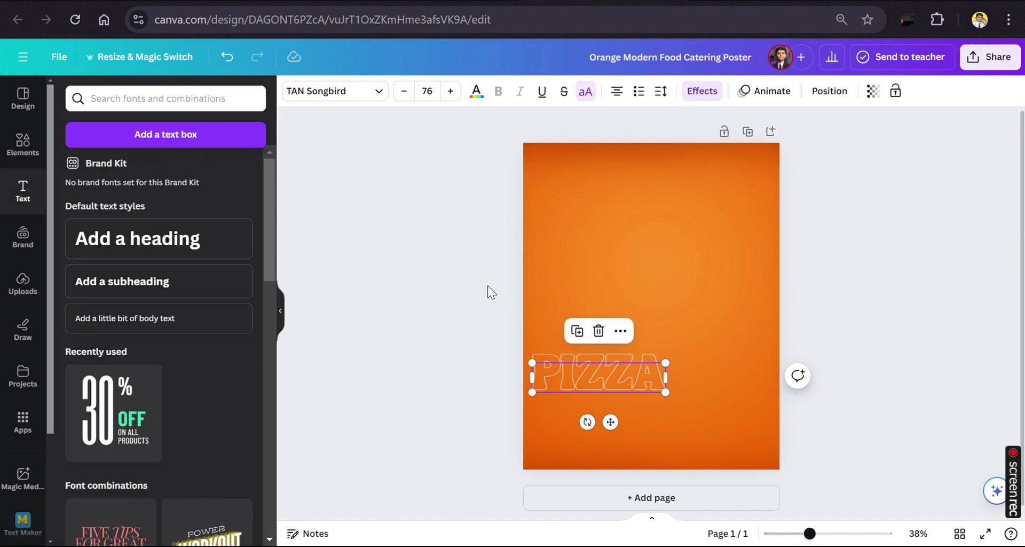
- Duplicate PIZZA beside itself and resize the pair into one centred PIZZAPIZZA row
left_click(577, 331)
left_click_drag(584, 376, 718, 377)
left_click_drag(463, 376, 691, 373)
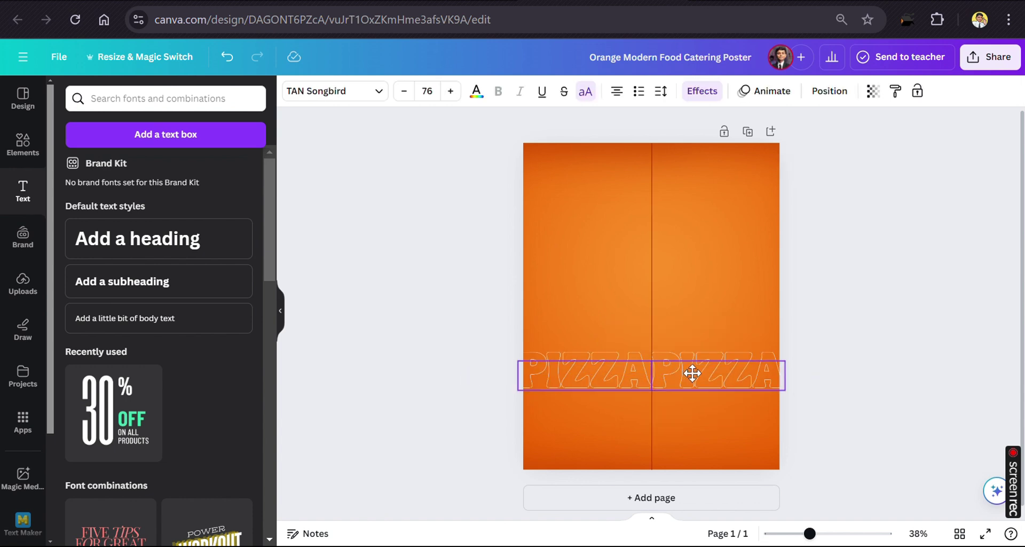
left_click_drag(522, 360, 549, 364)
mouse_move(628, 371)
left_mouse_down()
mouse_move(609, 369)
mouse_move(641, 406)
left_mouse_up()
- Duplicate the row into four stacked rows and stretch them across the page width
left_click(655, 329)
key("ctrl+d")
key("ctrl+d")
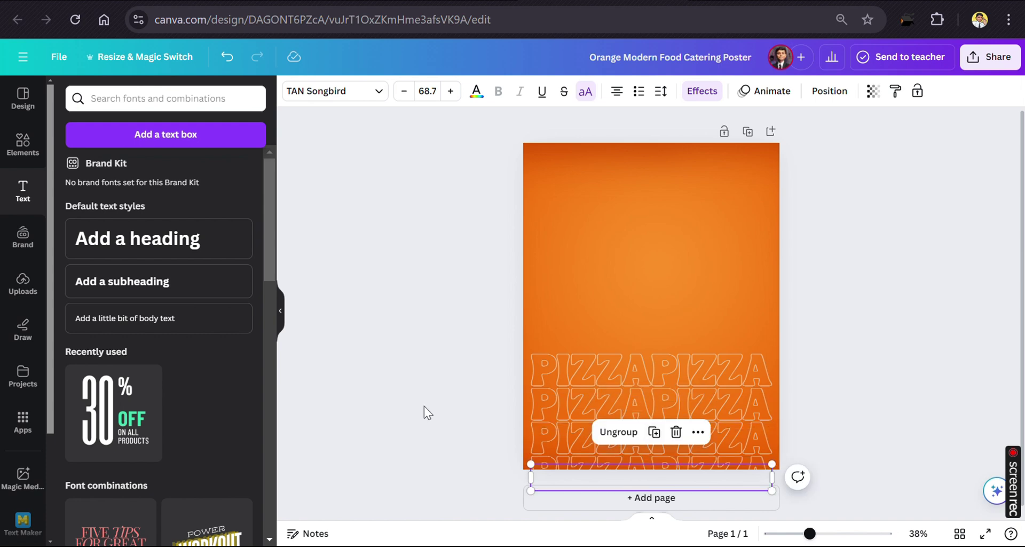
left_click_drag(489, 341, 643, 482)
left_click(498, 413)
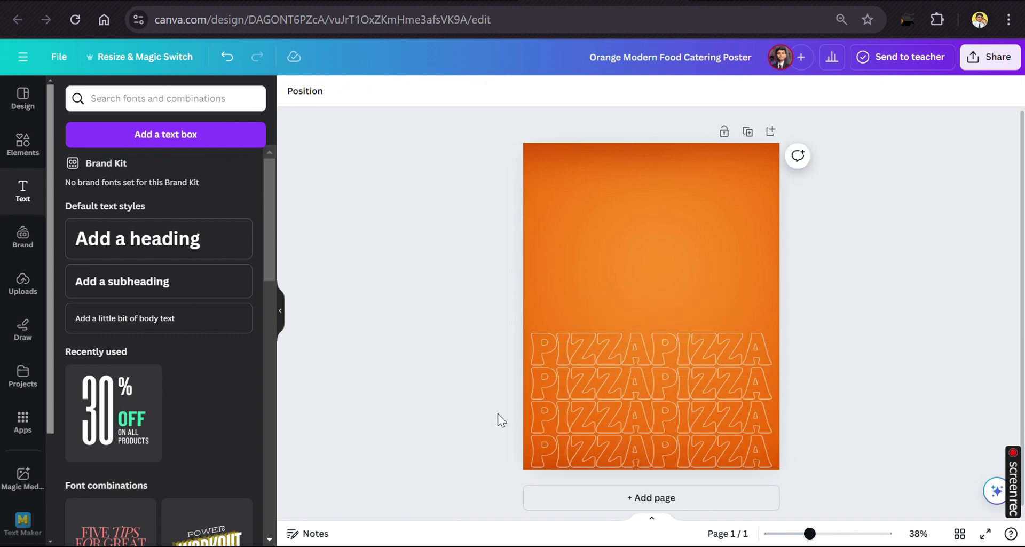
left_click_drag(497, 413, 655, 434)
left_click_drag(773, 340, 780, 336)
left_click_drag(466, 322, 523, 336)
left_click_drag(774, 334, 781, 329)
left_click(847, 323)
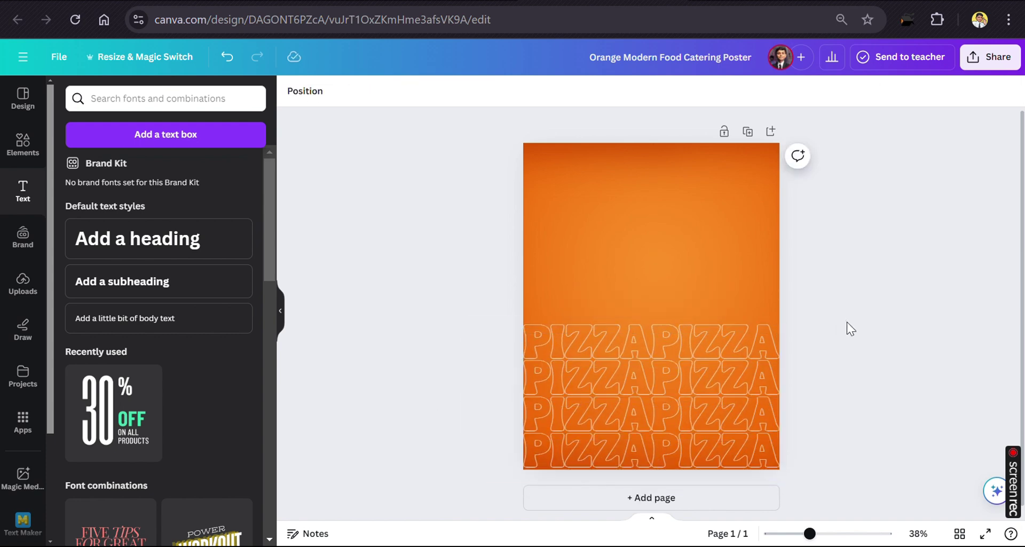
left_click(22, 144)
- Add an arch shape from Shapes and bring it to the top layer
left_click(242, 216)
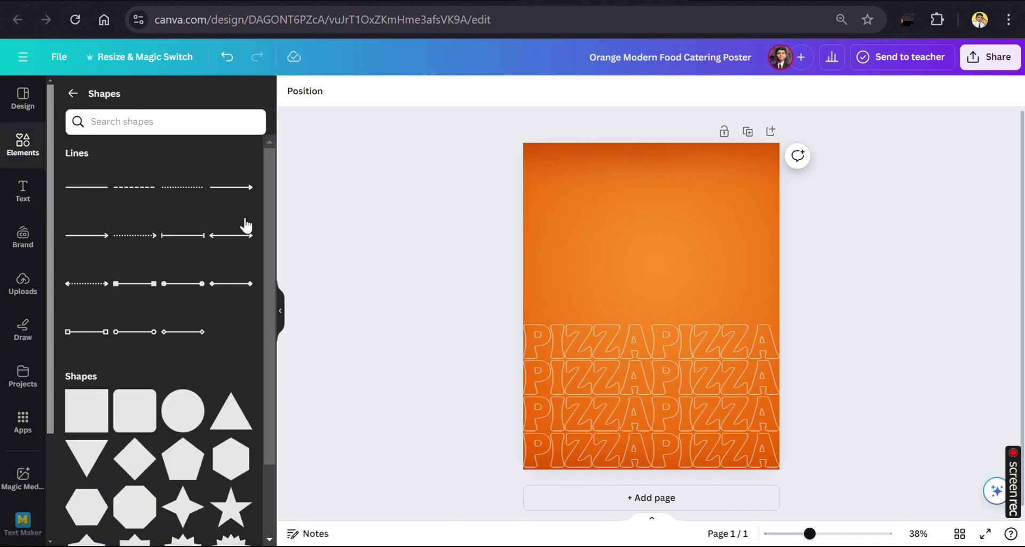
scroll(160, 299, "down", 5)
scroll(104, 346, "down", 3)
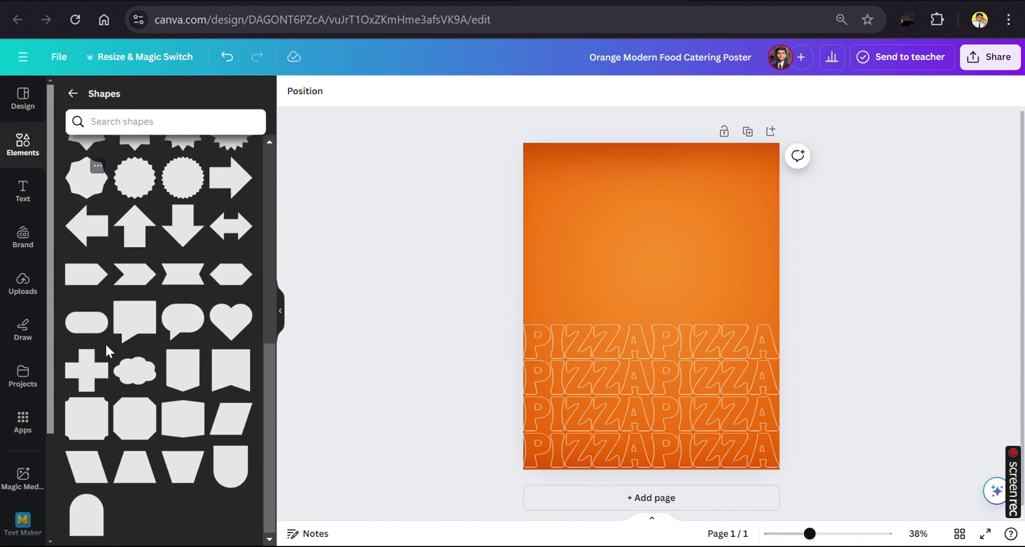
left_click(233, 476)
mouse_move(672, 370)
left_mouse_down()
mouse_move(703, 245)
mouse_move(663, 240)
left_mouse_up()
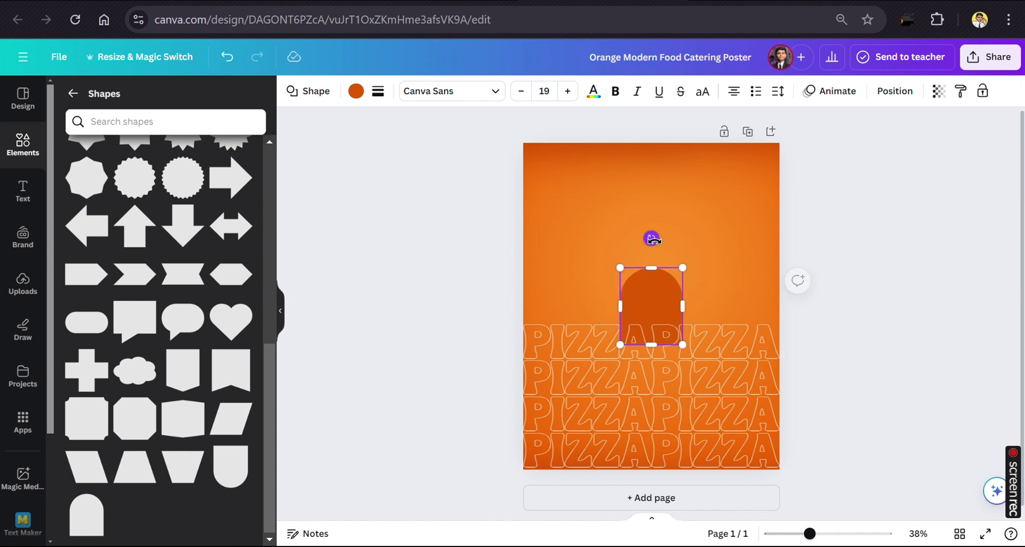
left_click(882, 93)
left_click_drag(162, 334, 207, 162)
- Stretch and widen the arch so it stands tall at the page's bottom centre
left_click_drag(652, 345, 661, 430)
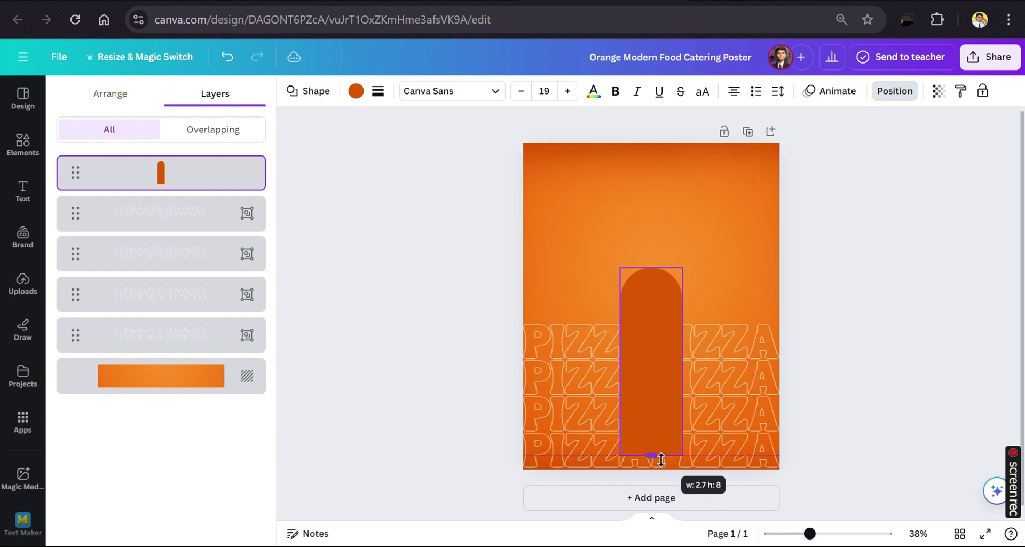
mouse_move(659, 362)
left_mouse_down()
mouse_move(659, 401)
mouse_move(673, 400)
mouse_move(640, 405)
mouse_move(704, 390)
left_mouse_up()
mouse_move(620, 389)
left_mouse_down()
mouse_move(642, 406)
mouse_move(635, 399)
left_mouse_up()
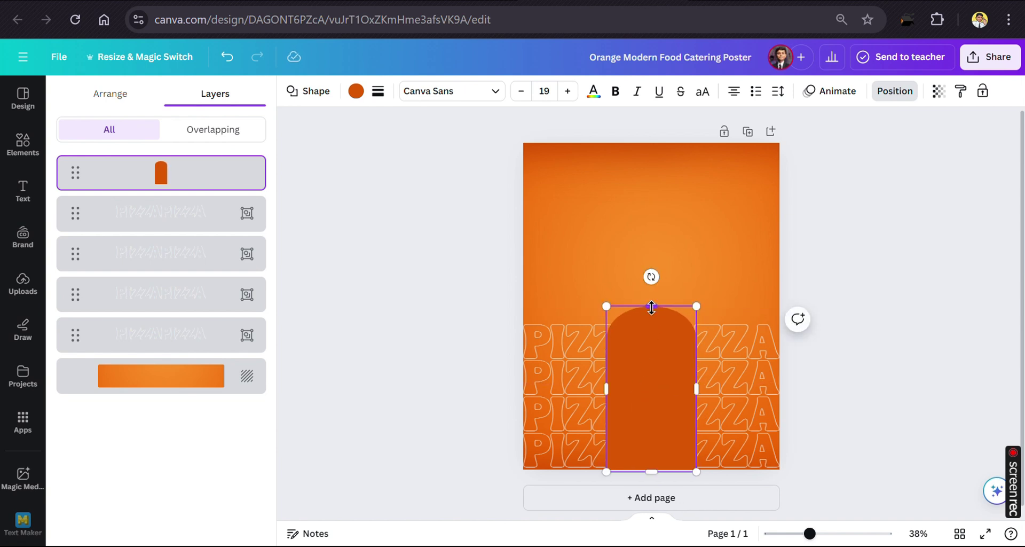
left_click_drag(652, 308, 652, 283)
left_click(401, 342)
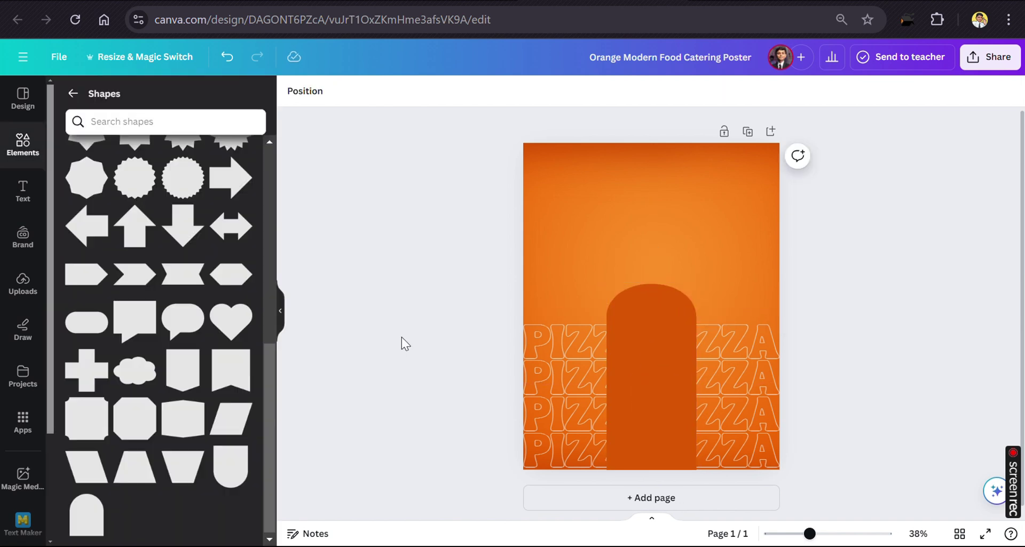
- Search the elements library for Pizza and filter to photo results
left_click(71, 93)
left_click(137, 102)
type("Pi")
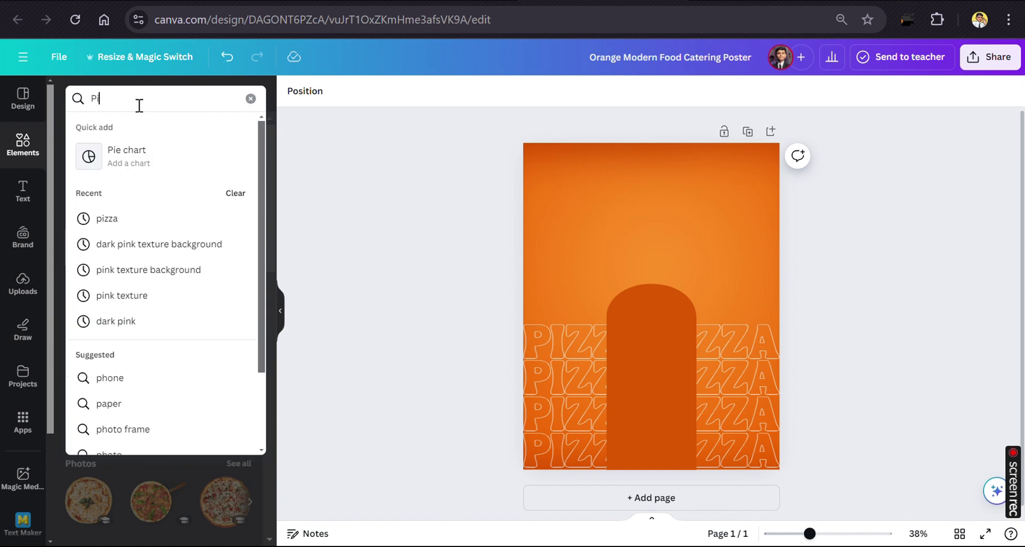
type("c")
key("BackSpace")
type("zza")
key("Return")
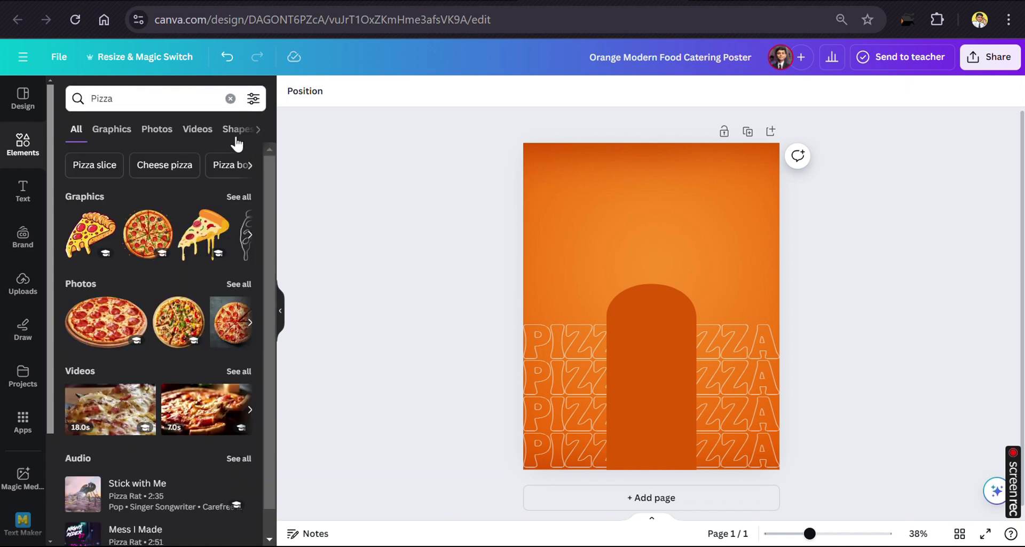
left_click(155, 129)
scroll(125, 367, "down", 5)
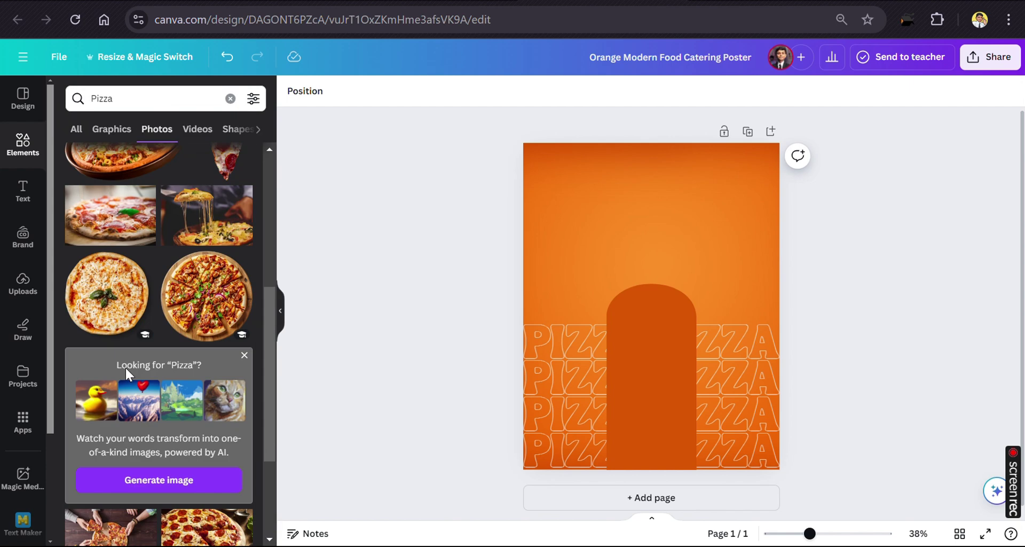
scroll(125, 367, "down", 10)
scroll(125, 366, "down", 3)
scroll(125, 366, "down", 2)
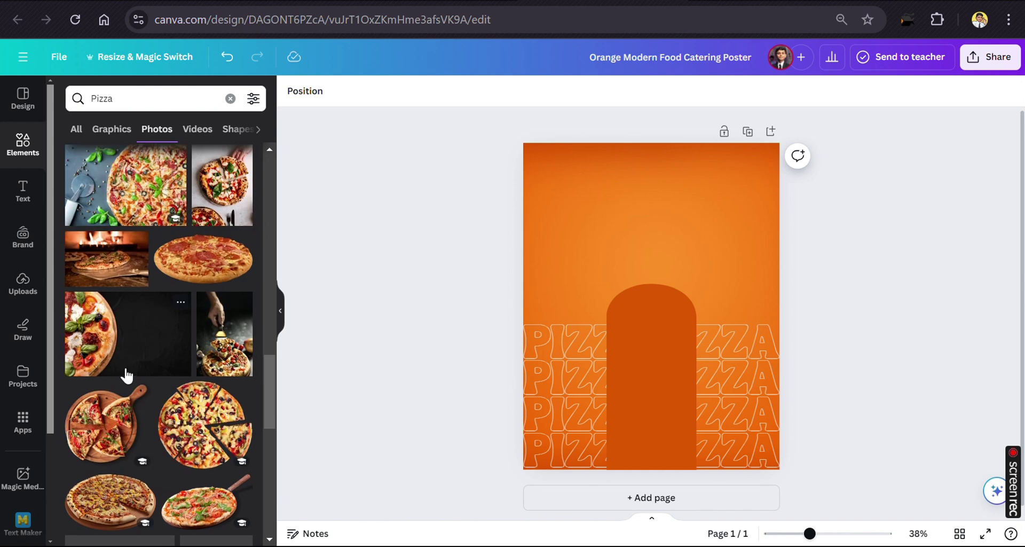
scroll(125, 366, "down", 2)
- Add the pizza-on-a-peel photo over the arch, shrink it, and lower the arch's top
left_click(200, 396)
mouse_move(689, 278)
left_mouse_down()
mouse_move(721, 279)
mouse_move(713, 292)
left_mouse_up()
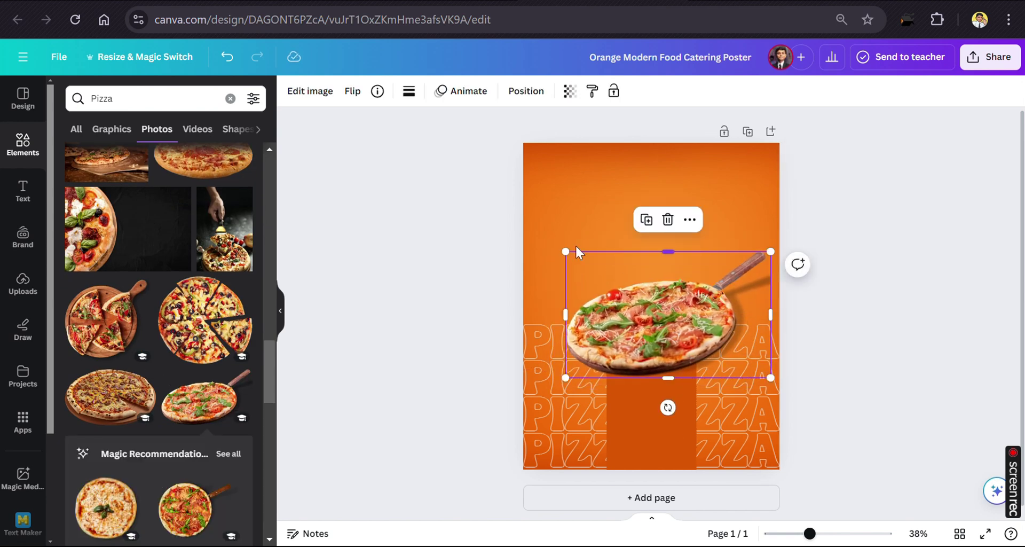
left_click_drag(566, 252, 590, 263)
mouse_move(670, 337)
left_mouse_down()
mouse_move(654, 320)
mouse_move(667, 354)
left_mouse_up()
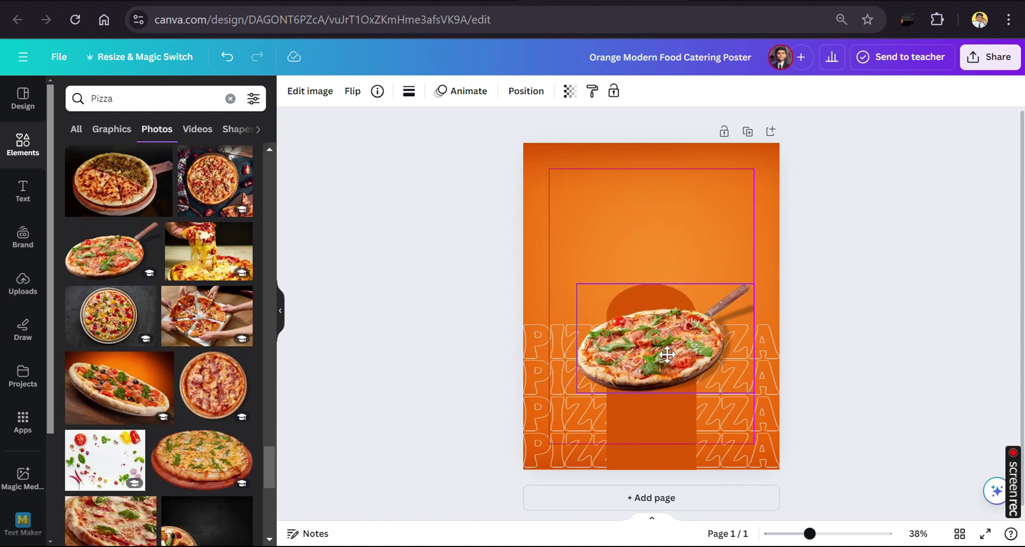
left_click(903, 304)
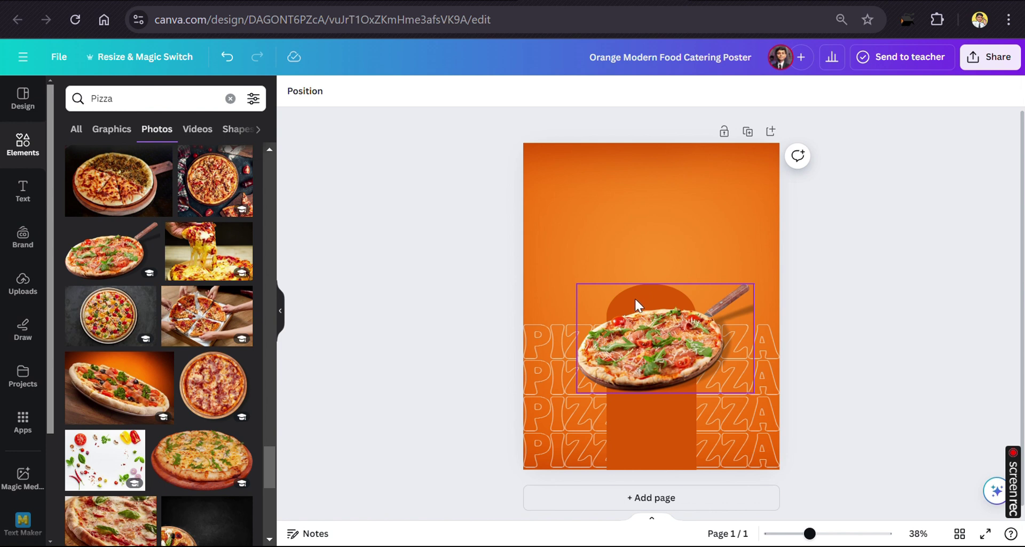
left_click(637, 438)
left_click_drag(651, 284, 651, 304)
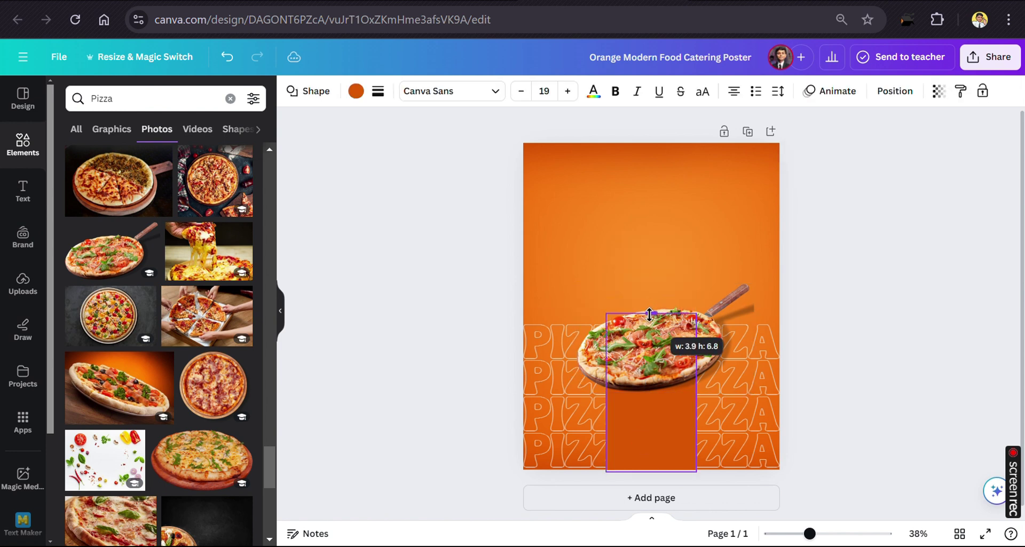
- Add an orange circle and stretch it into a wide ellipse over the pizza
left_click(231, 99)
left_click(90, 203)
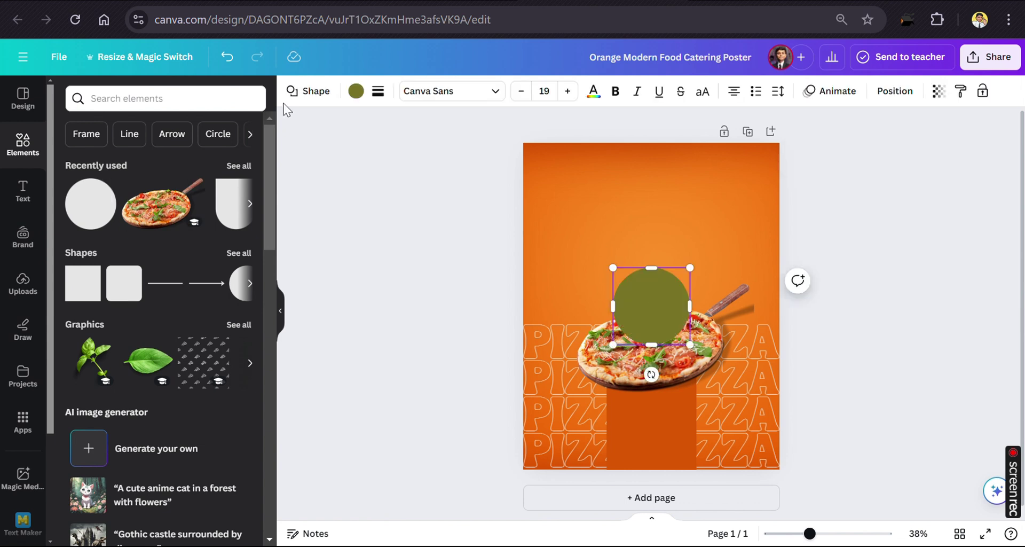
left_click(356, 91)
left_click(208, 167)
left_click(415, 281)
left_click_drag(623, 315, 590, 368)
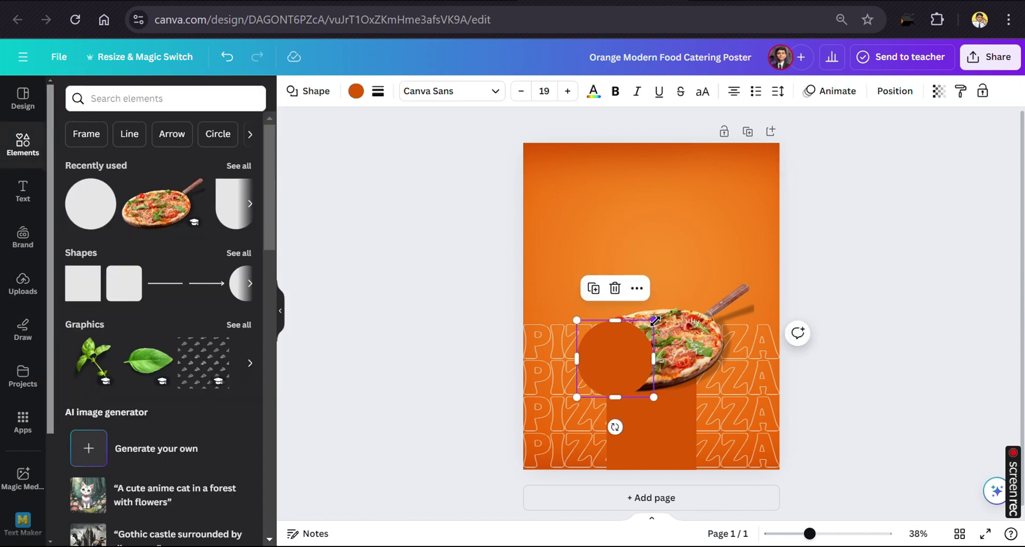
left_click_drag(657, 321, 706, 270)
mouse_move(706, 335)
left_mouse_down()
mouse_move(737, 335)
mouse_move(686, 358)
left_mouse_up()
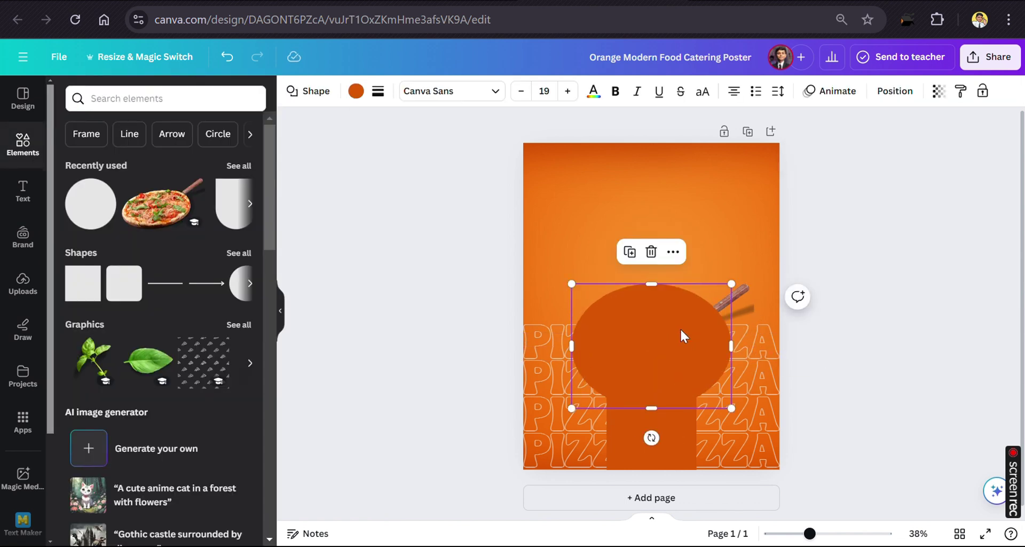
- Layer the ellipse behind the pizza photo, refine its shape, and add a new heading
left_click(895, 90)
mouse_move(161, 213)
left_mouse_down()
mouse_move(167, 223)
mouse_move(161, 173)
left_mouse_up()
left_click_drag(651, 284, 652, 297)
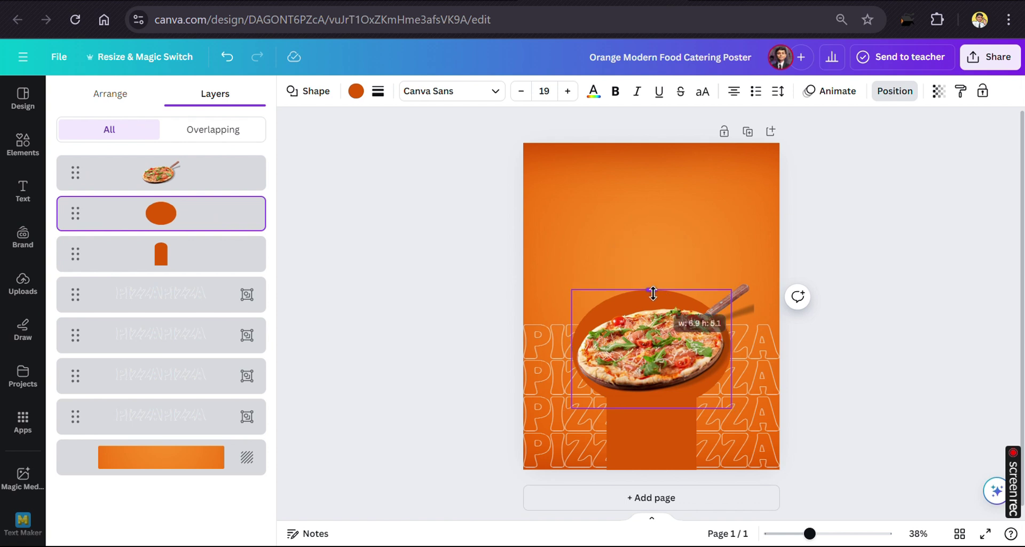
left_click_drag(731, 298, 736, 295)
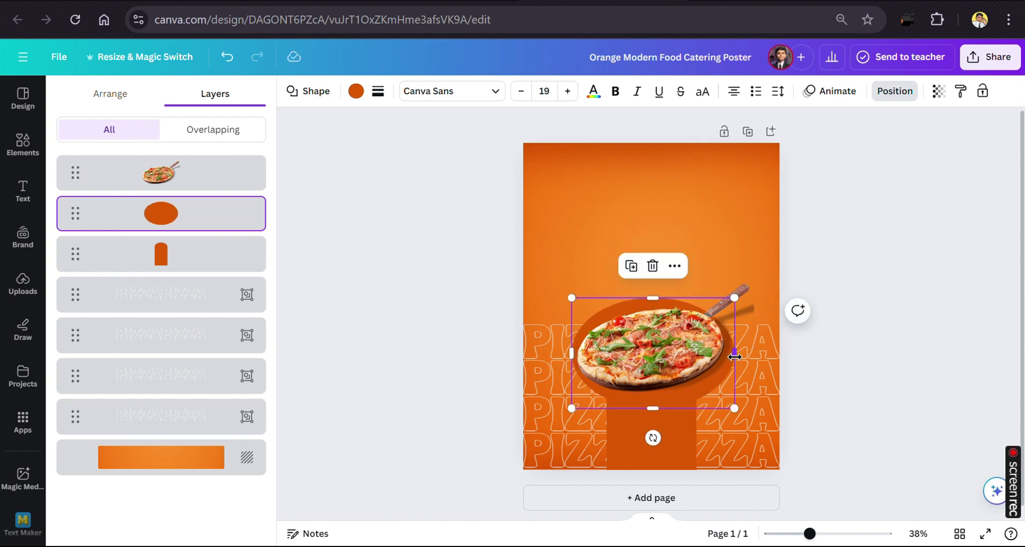
left_click_drag(736, 342, 729, 334)
left_click_drag(651, 408, 663, 401)
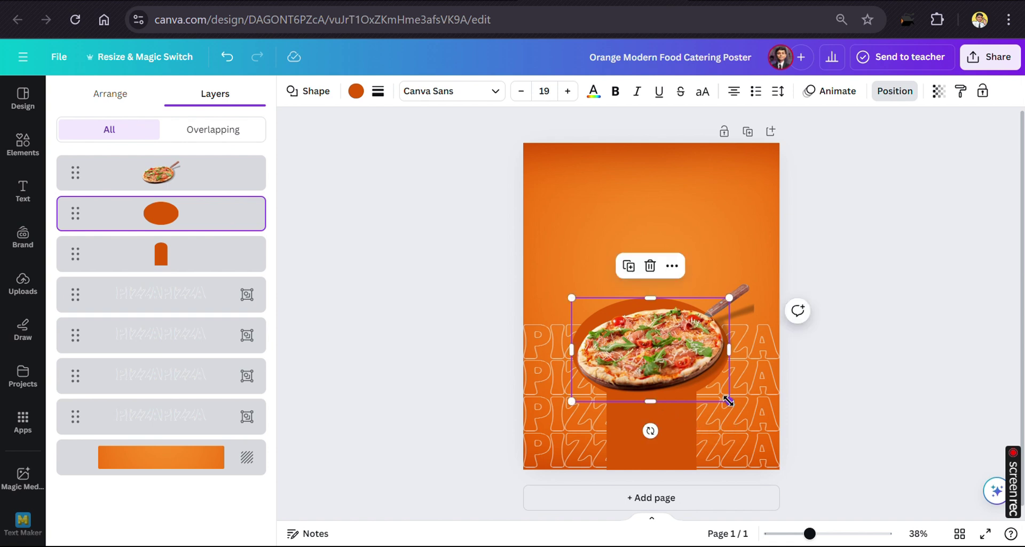
left_click_drag(730, 401, 731, 400)
left_click_drag(650, 297, 650, 305)
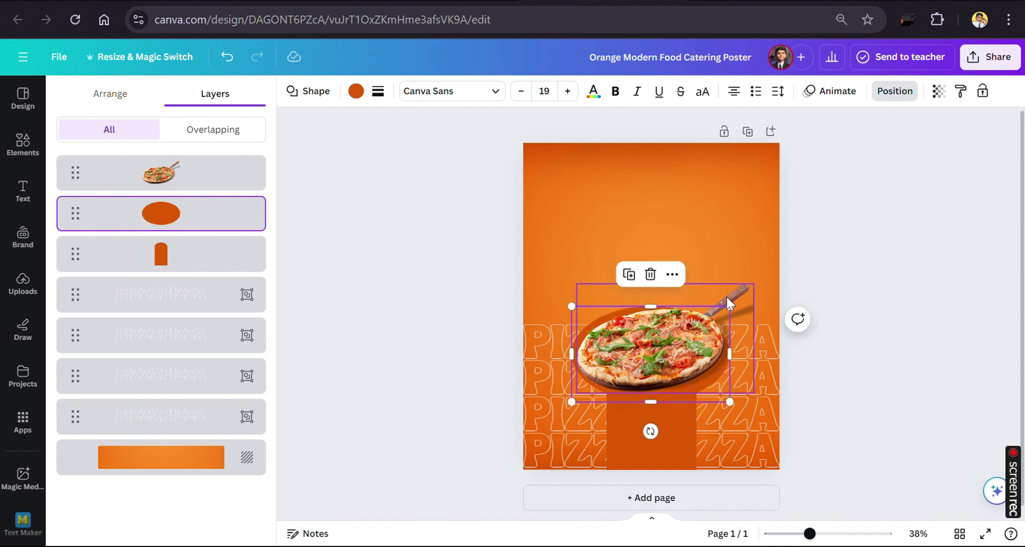
left_click(23, 144)
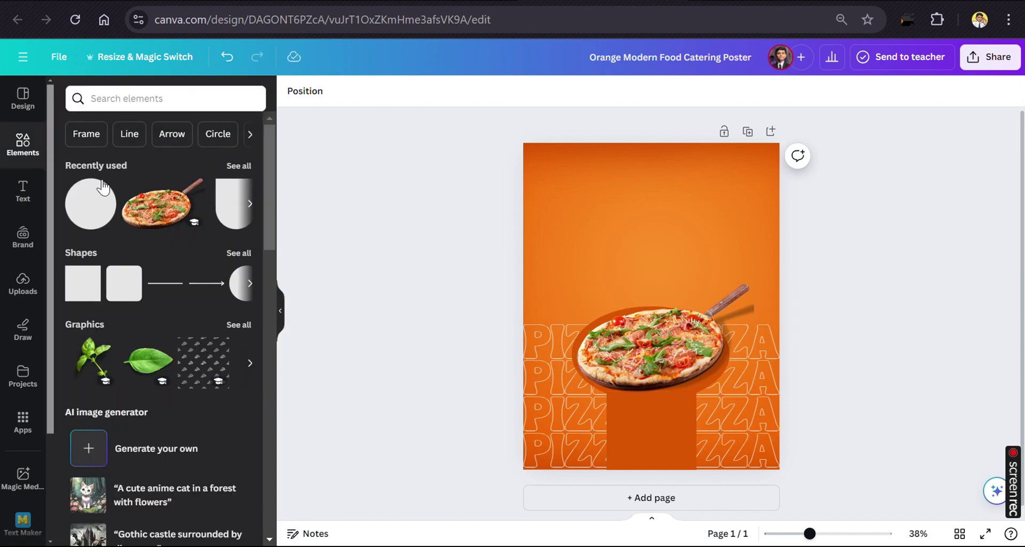
left_click(13, 199)
left_click(123, 239)
- Make the Pizza heading white TAN Songbird and place it at the top centre
type("Pizza")
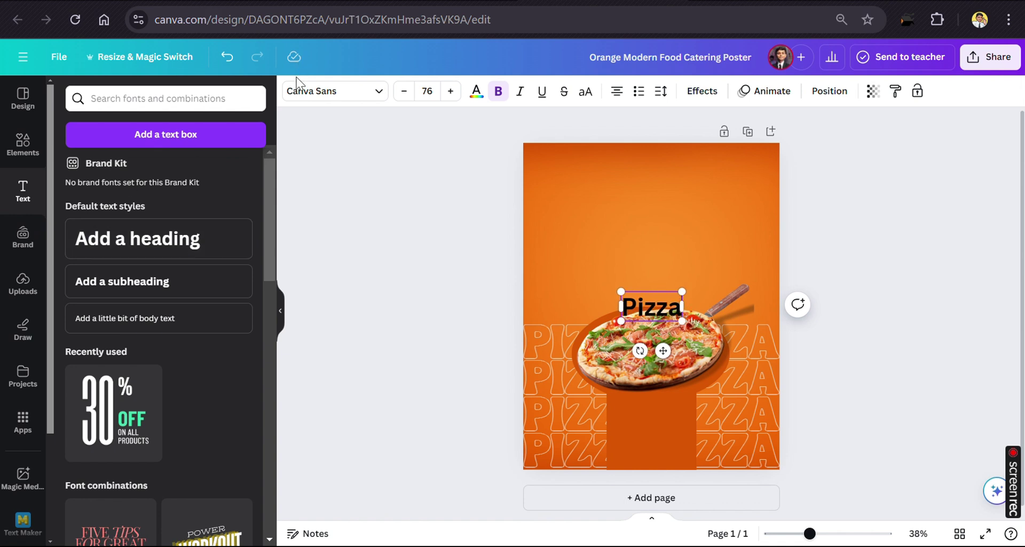
left_click(296, 91)
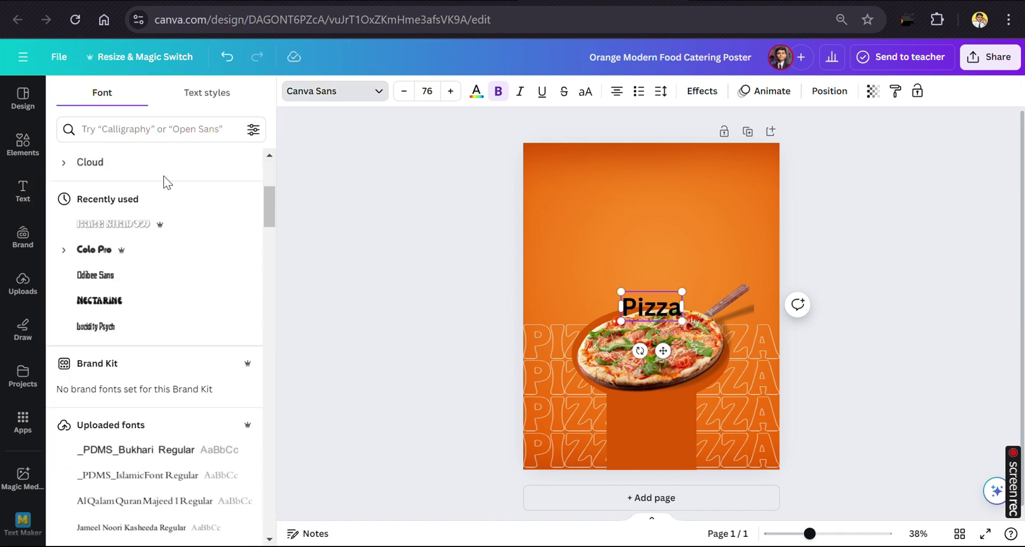
left_click(151, 241)
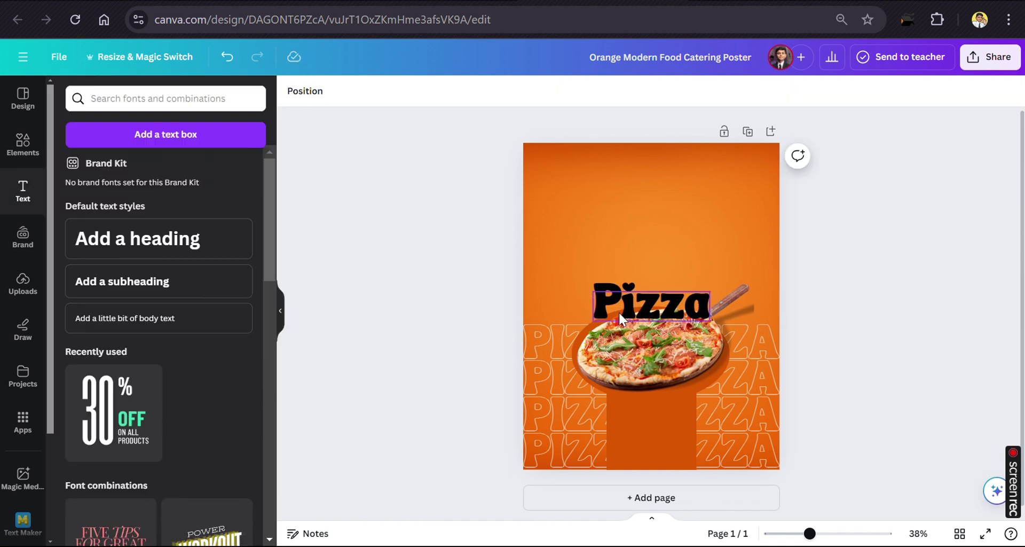
left_click_drag(618, 310, 622, 197)
left_click(476, 91)
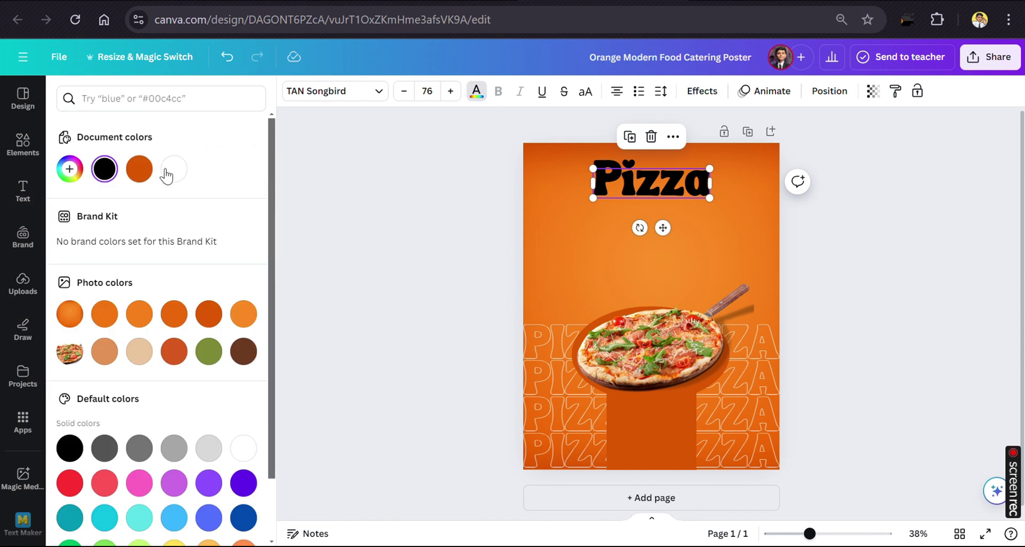
left_click(165, 172)
left_click_drag(610, 190, 619, 204)
left_click(148, 326)
type("Healthy")
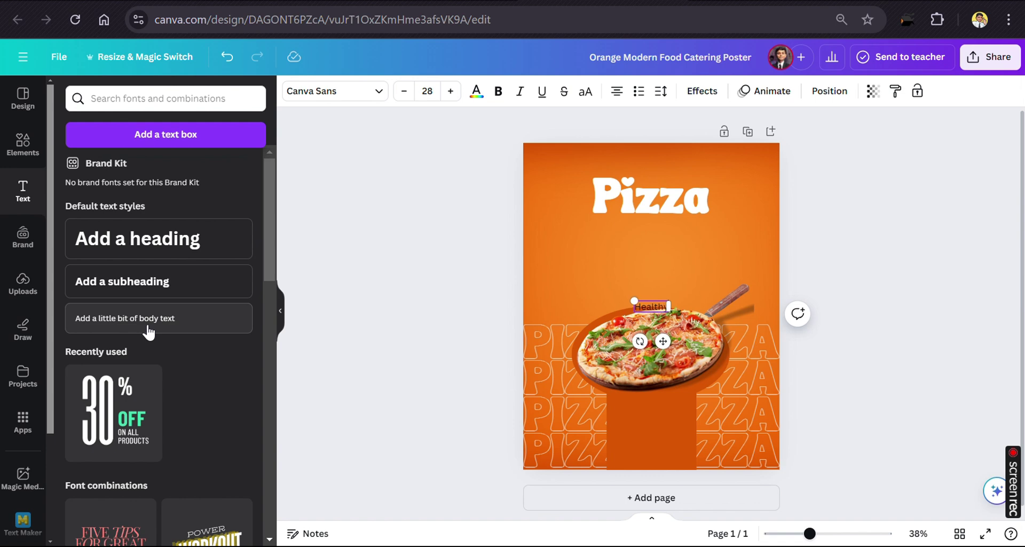
- Make the body text white Glacial Indifference and place it above the Pizza title
left_click(309, 99)
scroll(213, 203, "down", 5)
scroll(170, 250, "down", 5)
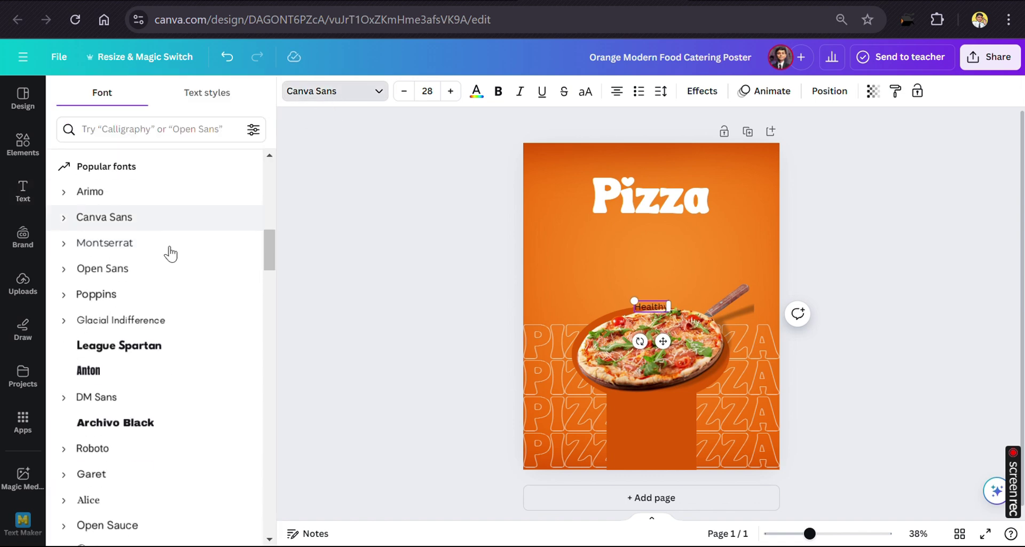
scroll(171, 256, "down", 1)
left_click(172, 269)
left_click(619, 291)
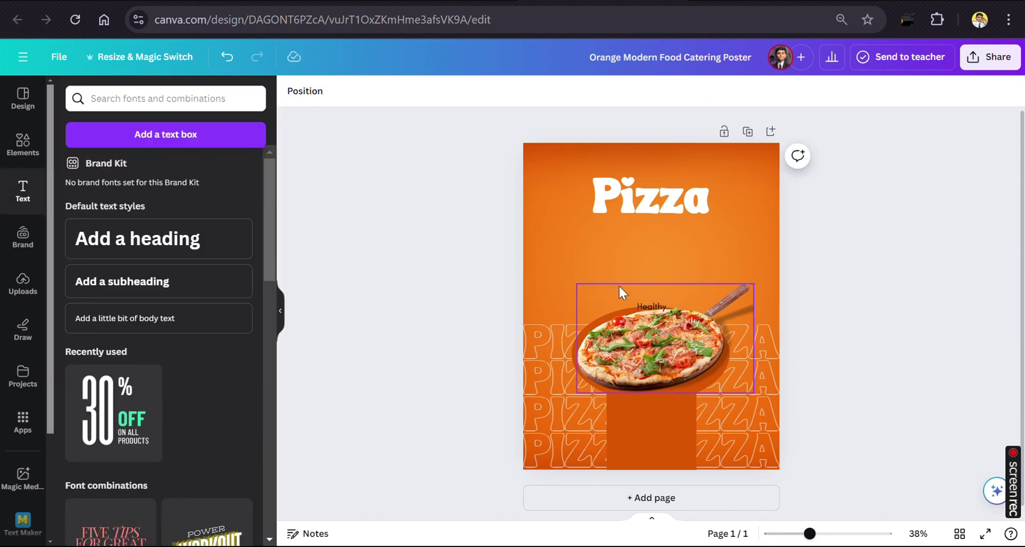
left_click_drag(637, 302, 653, 177)
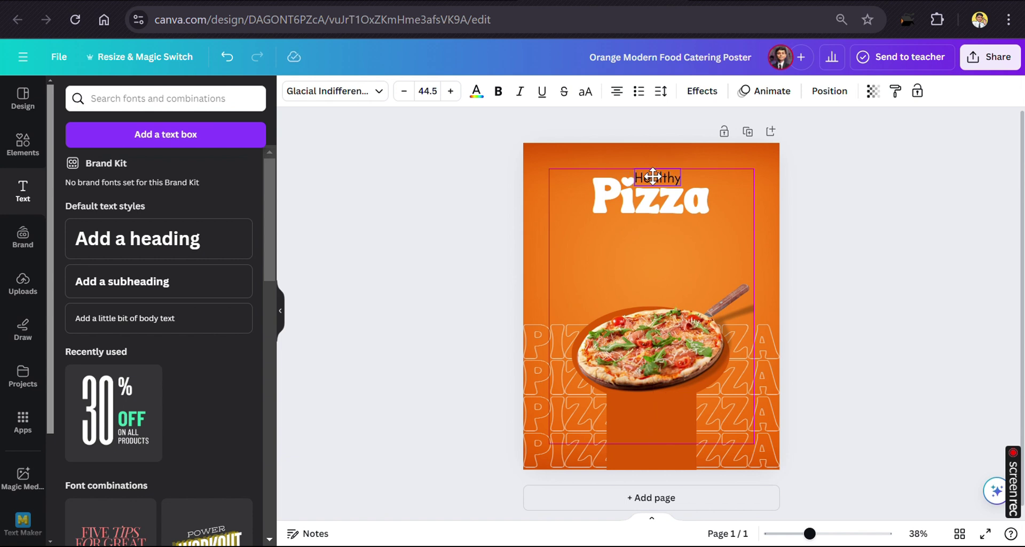
left_click(476, 92)
left_click(175, 168)
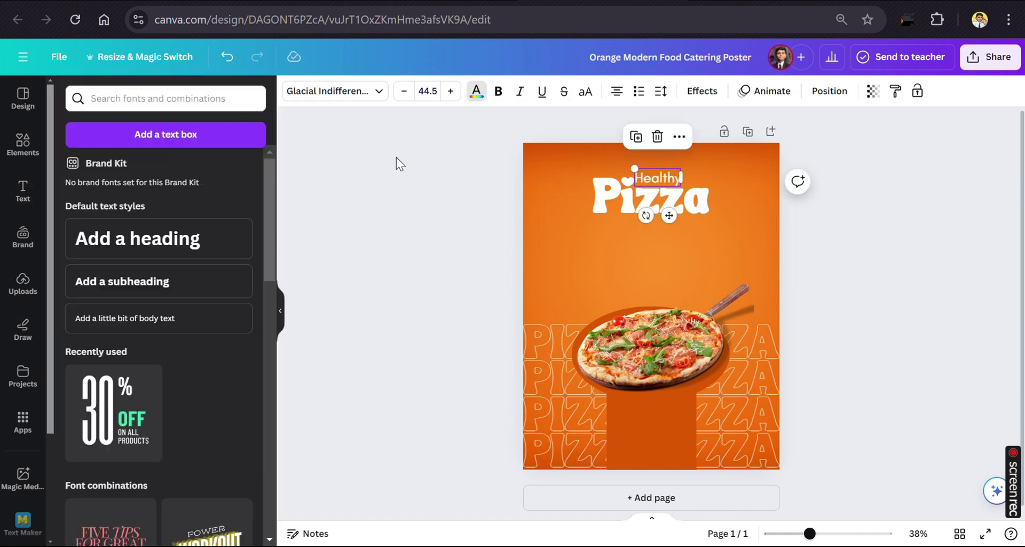
left_click(396, 158)
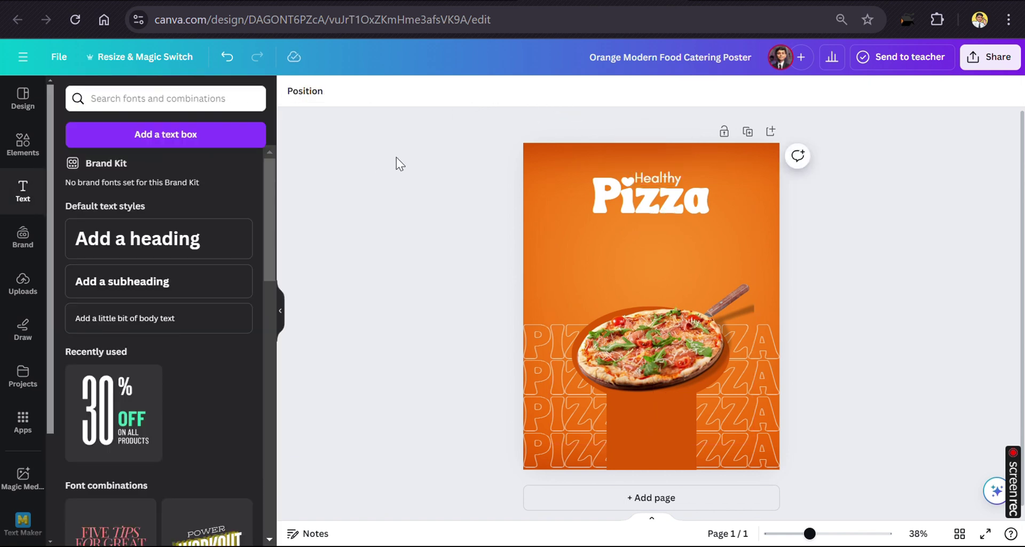
- Duplicate the Healthy label to make a second line beneath it for Today Menu
left_click(655, 181)
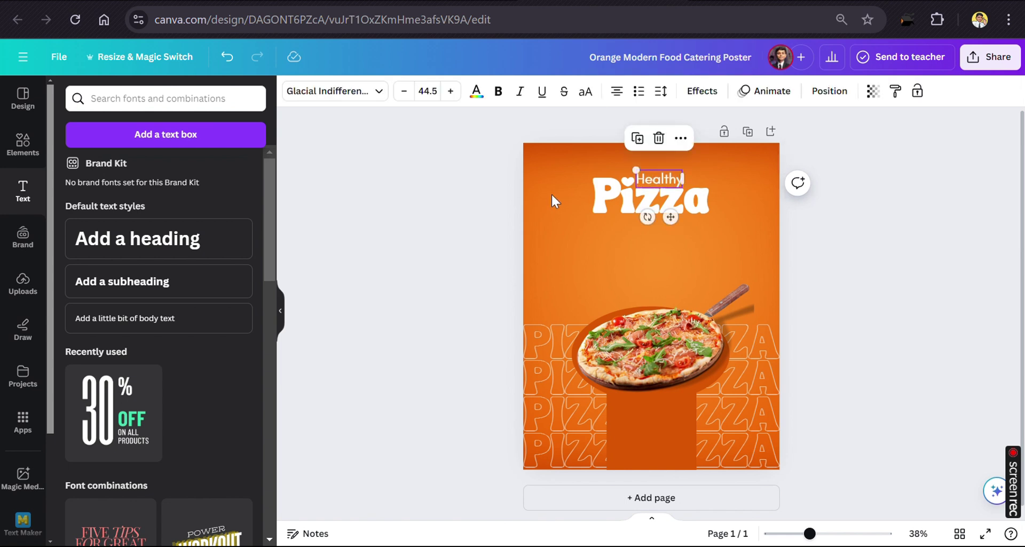
left_click(476, 213)
left_click(652, 182)
left_click(638, 139)
double_click(640, 223)
type("Today Menu")
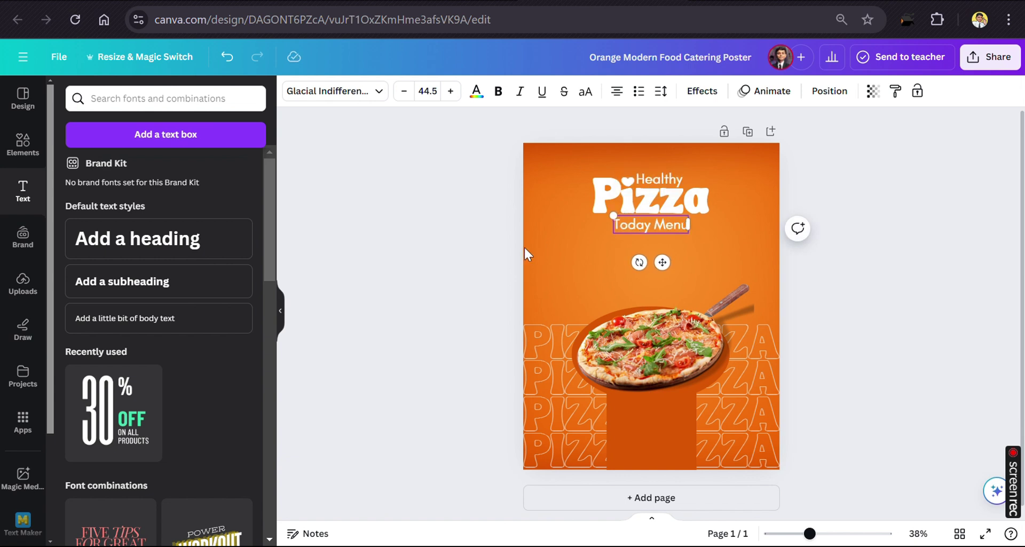
- Centre the Today Menu line directly under the Pizza title
left_click(478, 254)
left_click(649, 226)
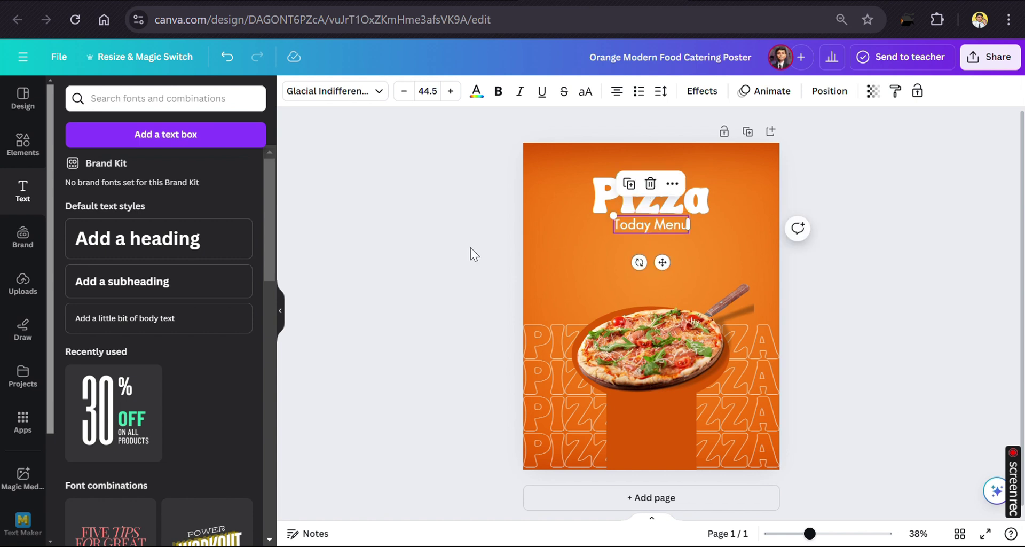
left_click(541, 237)
left_click_drag(648, 222, 647, 219)
left_click(379, 325)
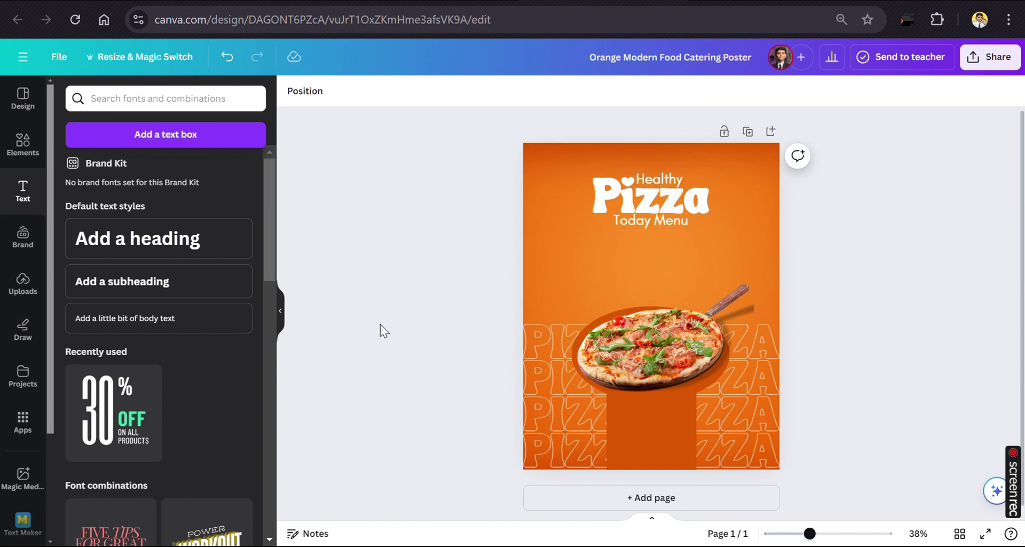
- Add a body text box with the pasted tomato, olives and mozzarella ingredients sentence
left_click(221, 318)
type("tomato, olives, mozzarella or other cheese, and many other ingredients...")
left_click(348, 96)
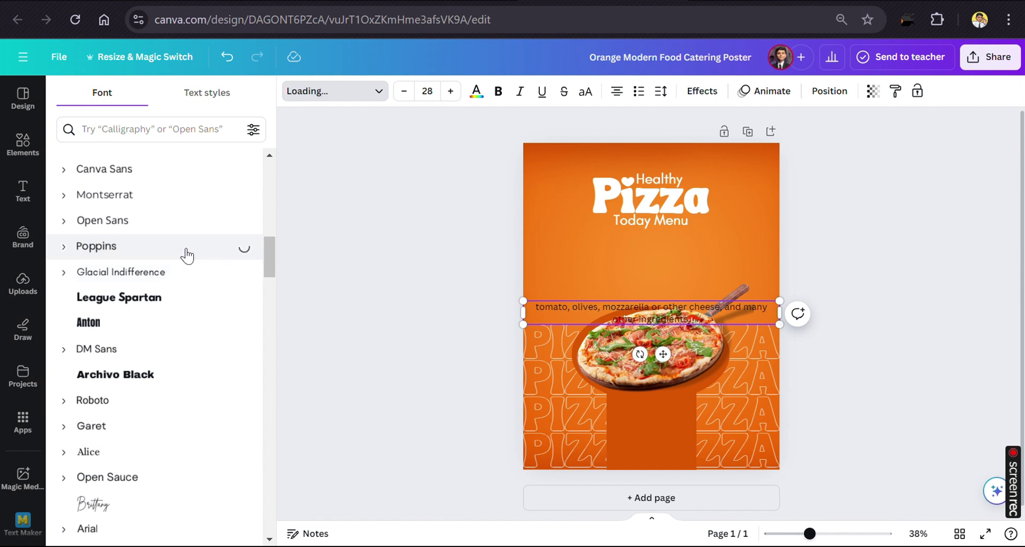
- Set the ingredients text to white Poppins and move it under Today Menu
left_click(360, 223)
mouse_move(591, 310)
left_mouse_down()
mouse_move(591, 247)
mouse_move(614, 249)
left_mouse_up()
left_click(477, 92)
left_click(438, 273)
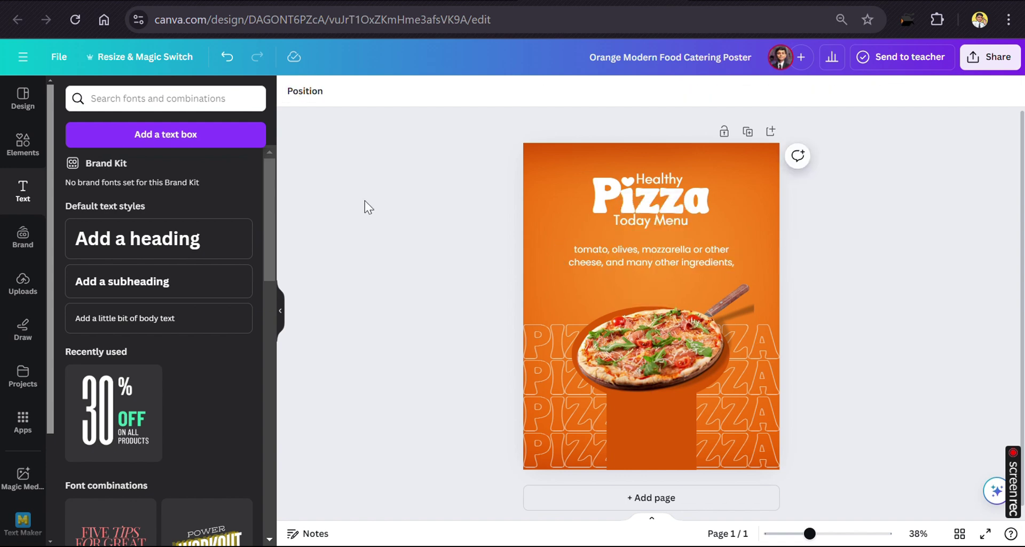
left_click(30, 144)
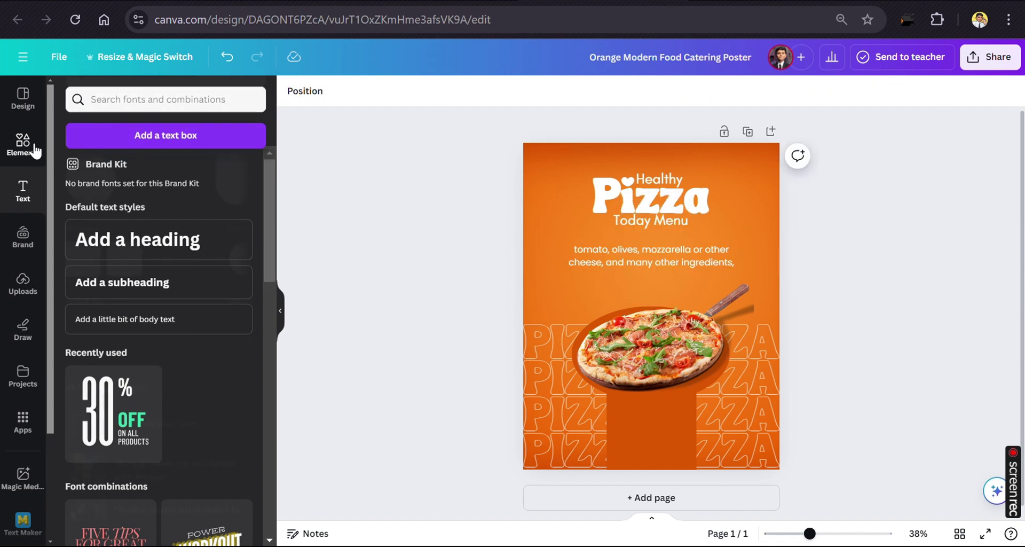
- Add an 'Order Now' heading set in League Spartan
left_click(22, 200)
left_click(128, 246)
type("Order Now")
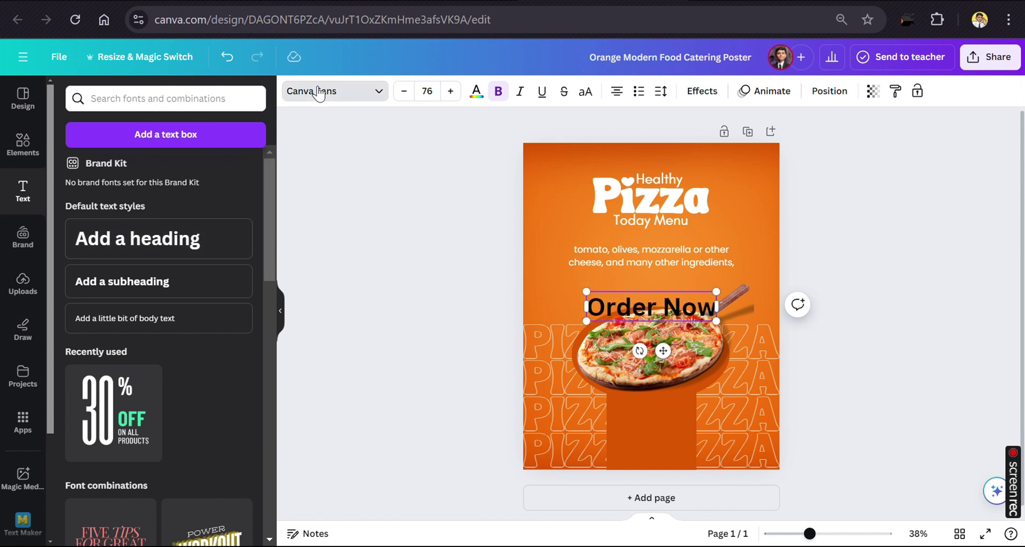
left_click(321, 91)
left_click(161, 299)
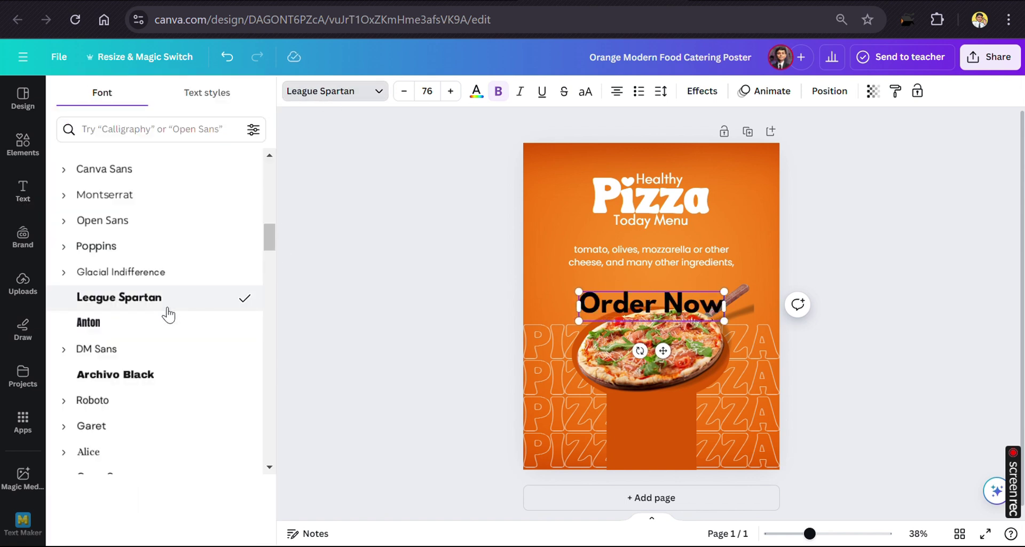
- Shrink Order Now, colour it white, and centre it in the orange block under the pizza
left_click_drag(641, 304, 641, 451)
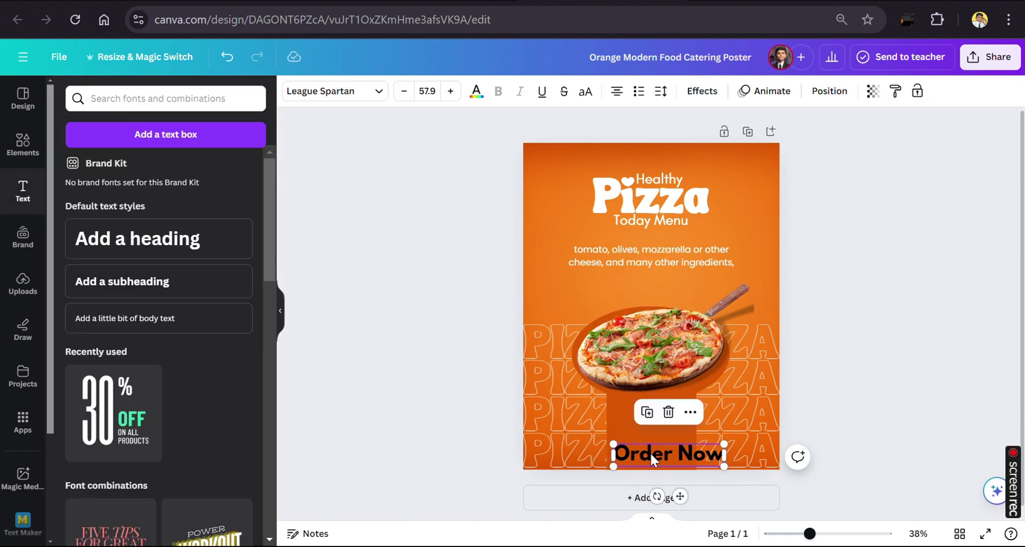
left_click_drag(724, 435, 628, 440)
left_click_drag(675, 485, 662, 461)
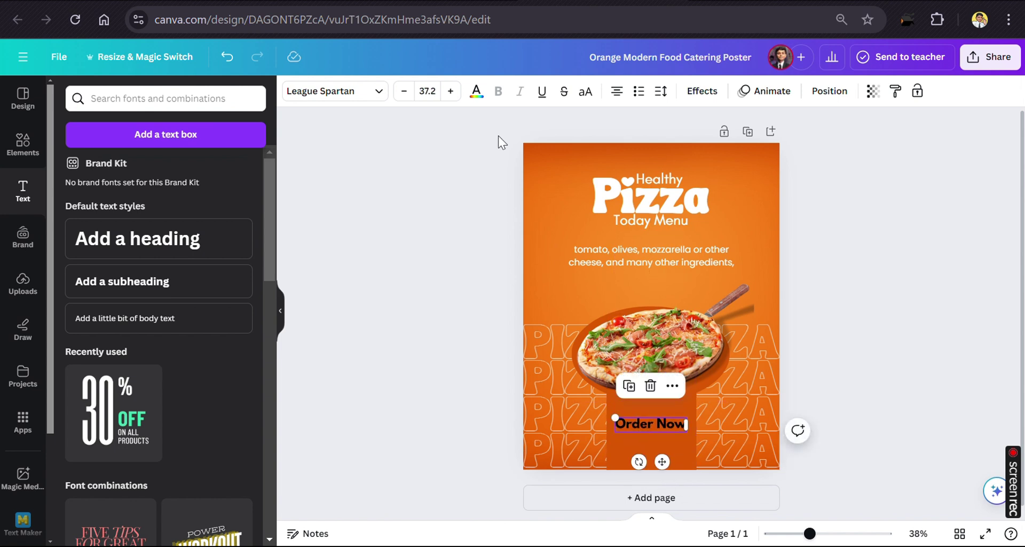
left_click(477, 92)
left_click(390, 242)
left_click_drag(636, 424, 635, 422)
left_click(527, 213)
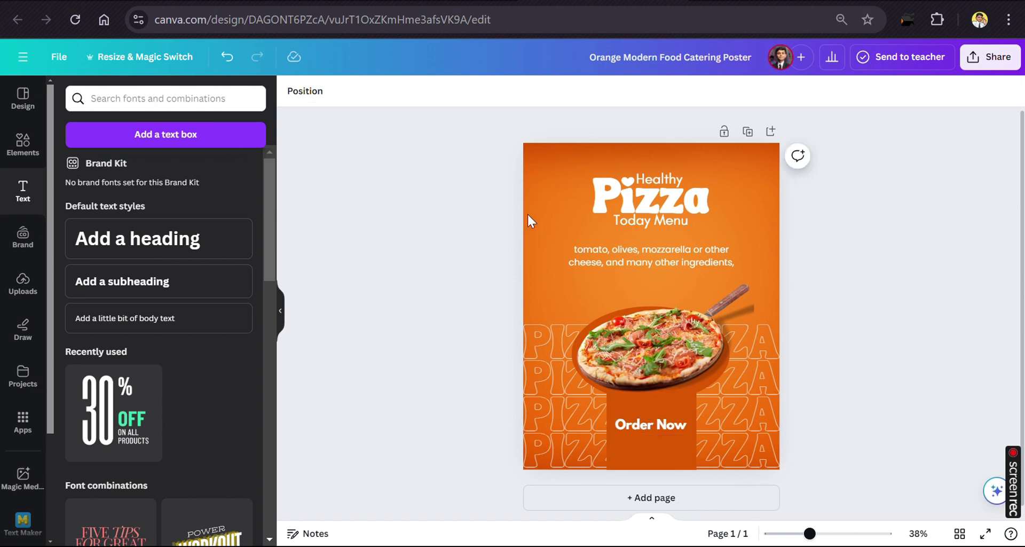
- Copy the Today Menu text as a smaller 'Free deliver' line centred under Order Now
left_click(648, 221)
left_click_drag(647, 221, 637, 439)
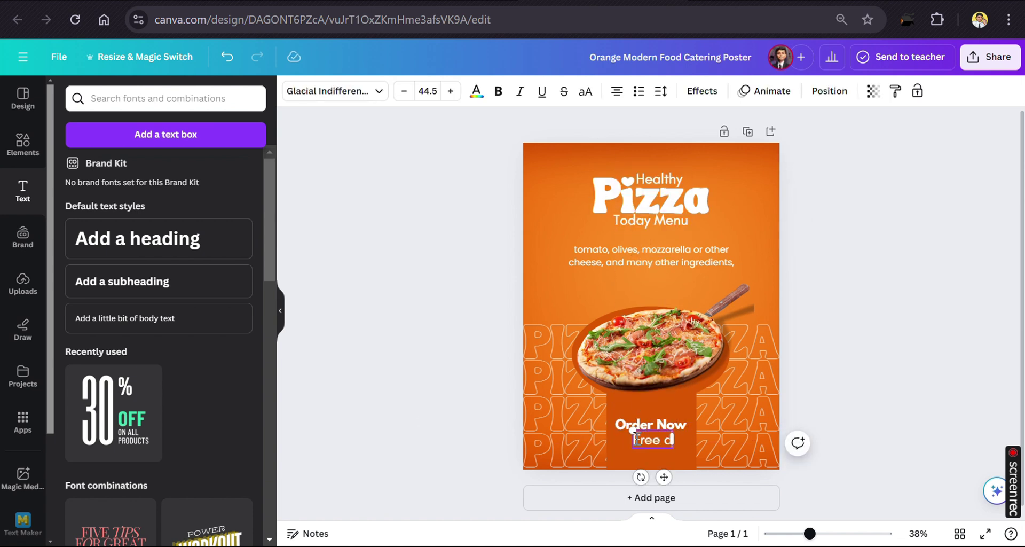
left_click_drag(690, 447, 633, 441)
left_click(406, 400)
left_click(413, 393)
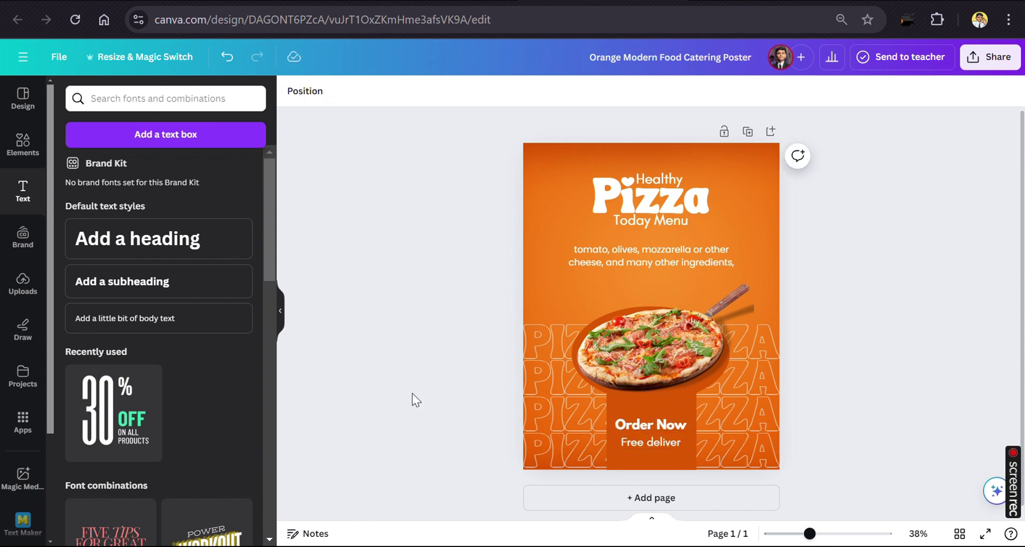
left_click(23, 143)
left_click(155, 97)
- Search elements for 'Arrow' and add the dashed loop arrow graphic
type("Arrow")
key("Return")
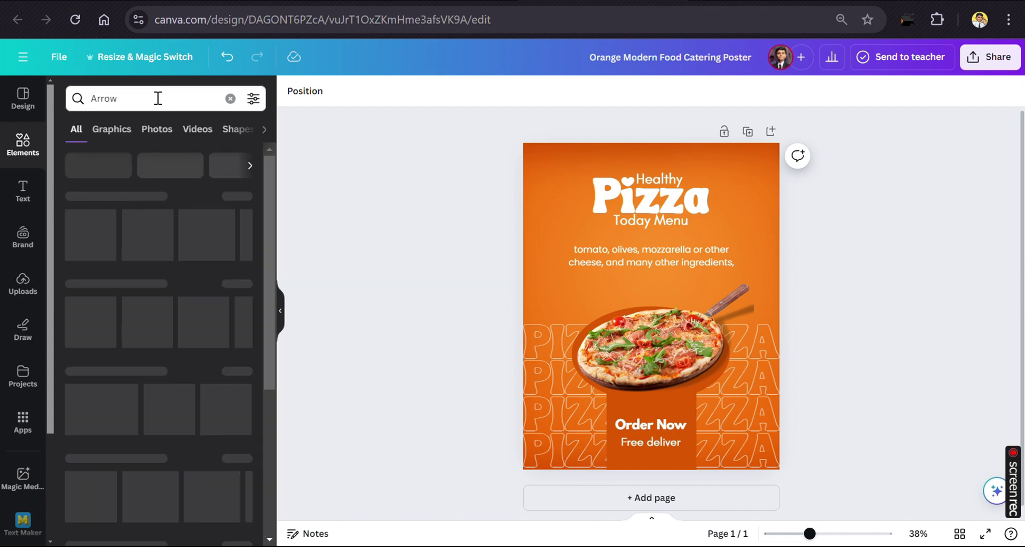
left_click(114, 130)
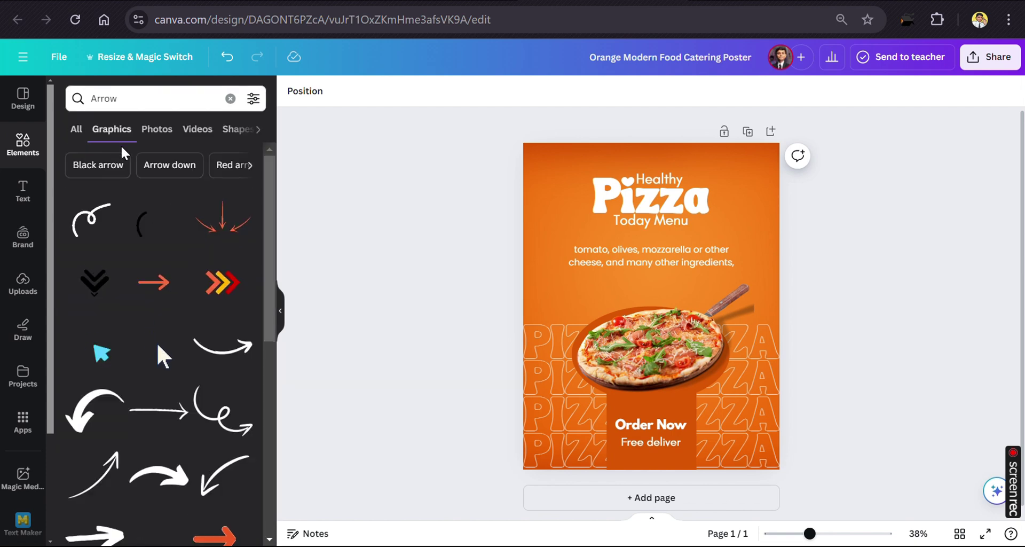
scroll(152, 294, "down", 3)
scroll(152, 294, "up", 3)
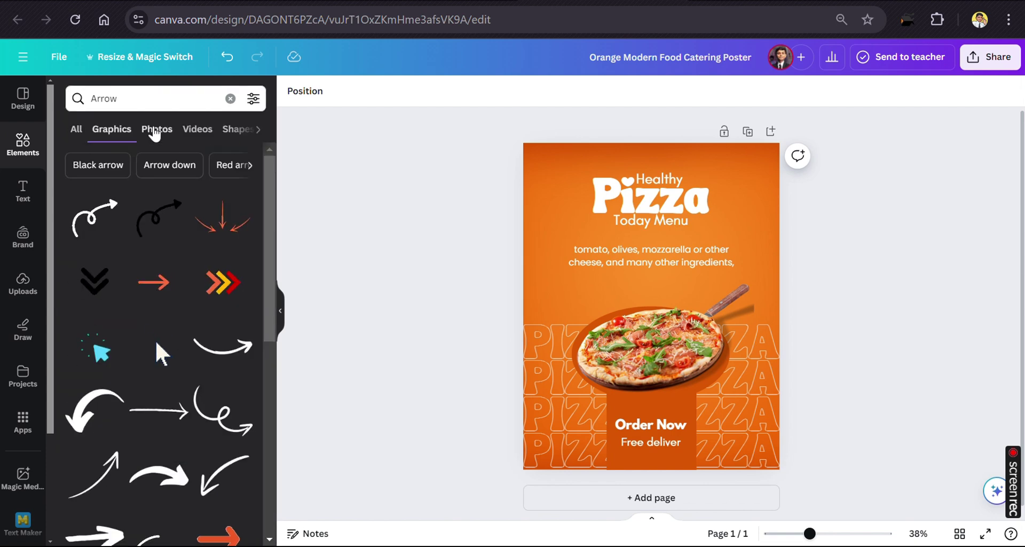
scroll(139, 261, "down", 3)
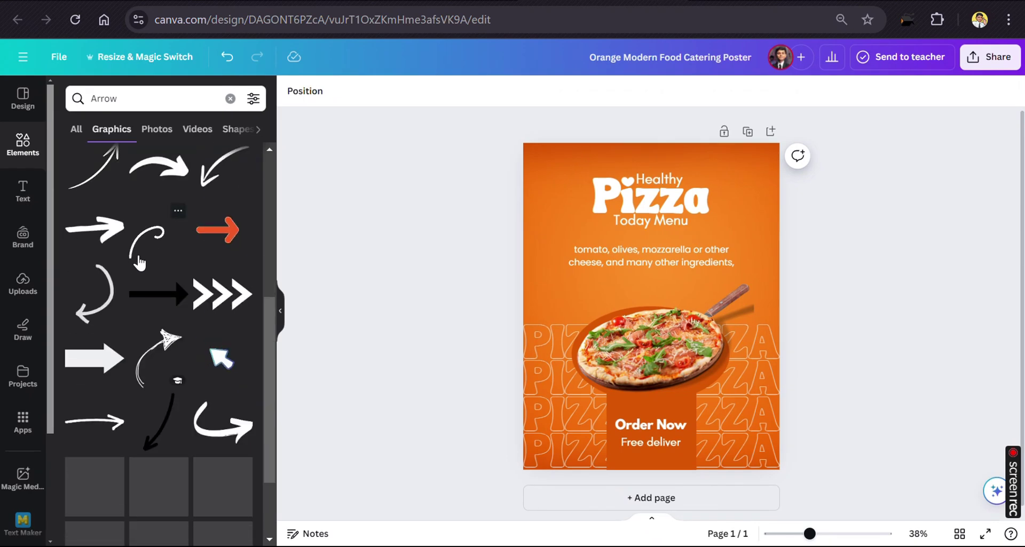
scroll(139, 261, "down", 3)
scroll(139, 262, "down", 2)
left_click(221, 251)
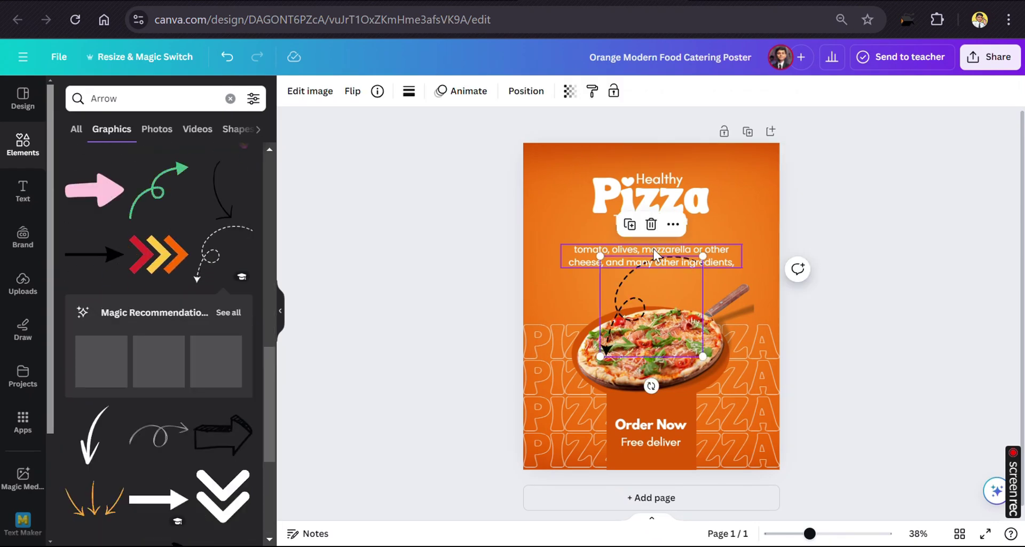
- Rotate the arrow downward, shrink it just above Order Now, and colour it orange
left_click_drag(651, 374, 500, 218)
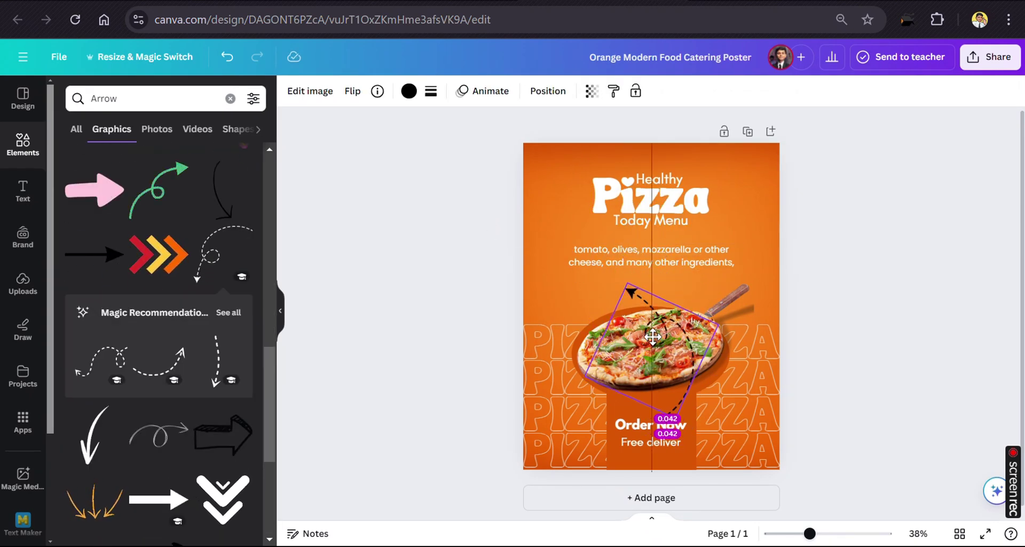
left_click_drag(694, 321, 684, 380)
left_click(667, 373)
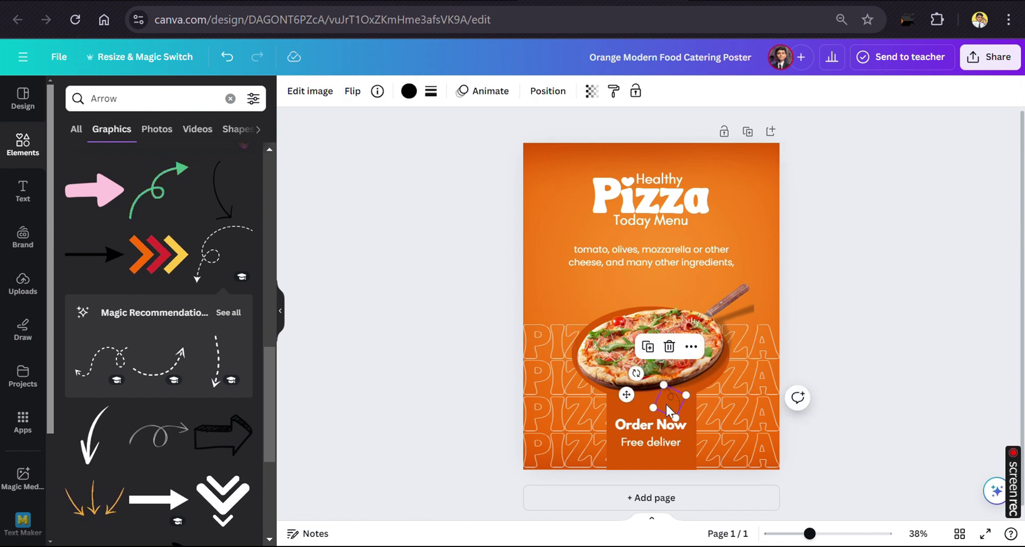
left_click(409, 91)
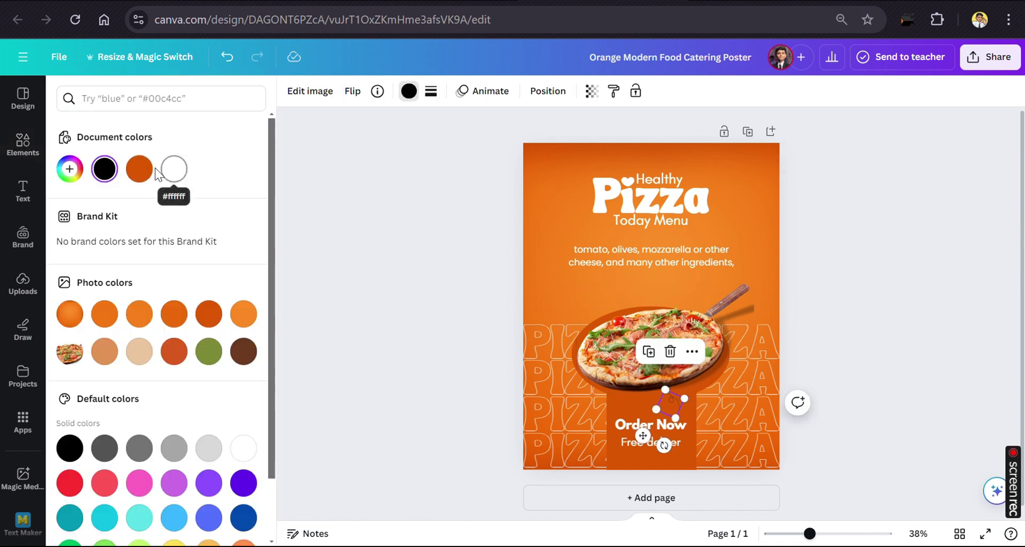
left_click(139, 169)
left_click(390, 219)
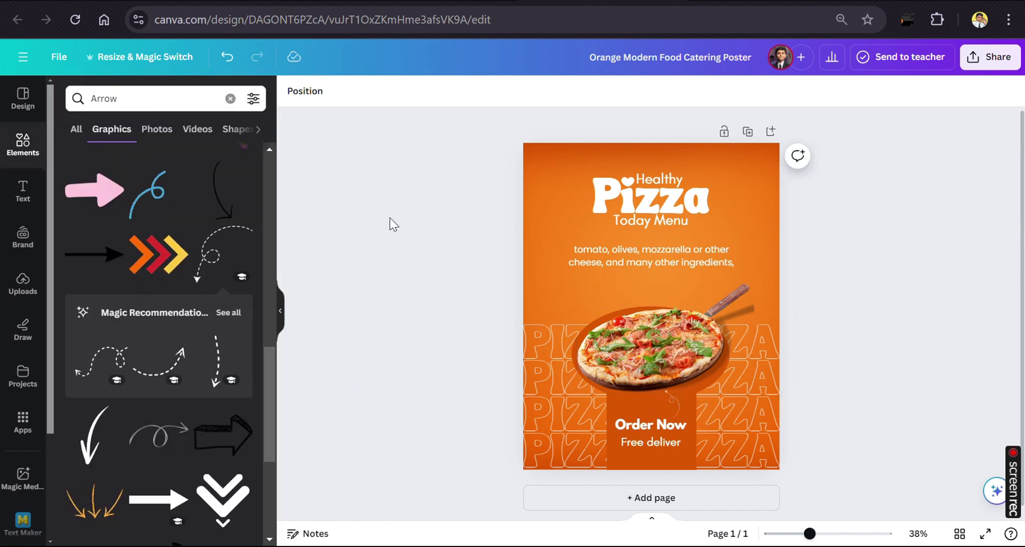
- Copy Today Menu to the pizza's left, change it to '5% Off', and tighten its line spacing
left_click(229, 99)
left_click(634, 217)
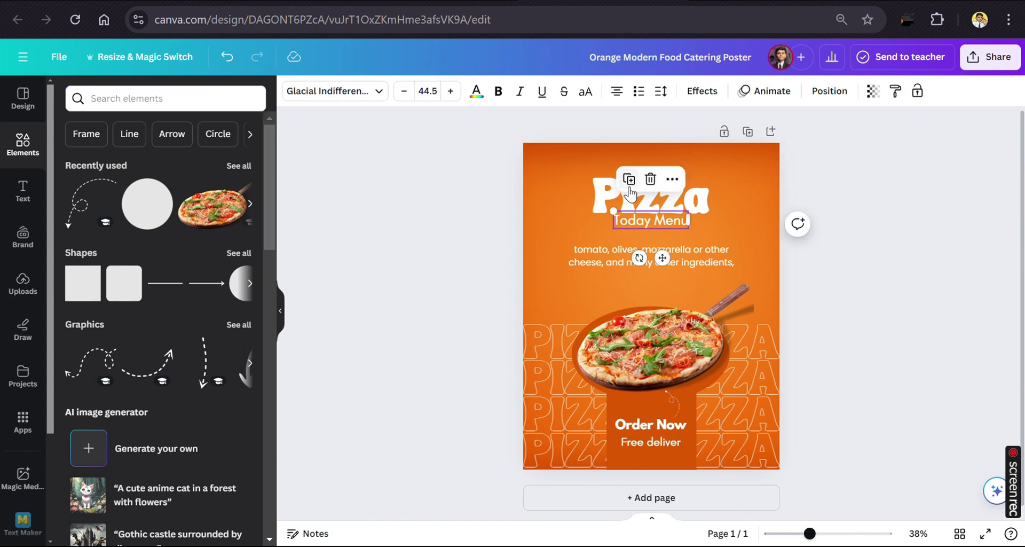
left_click_drag(635, 217, 553, 288)
double_click(553, 291)
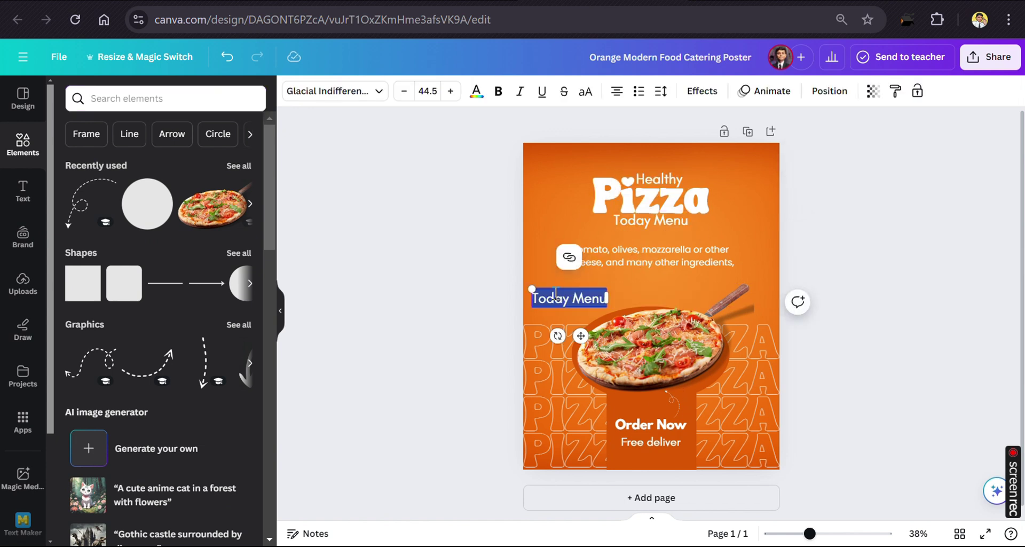
type("5% Off")
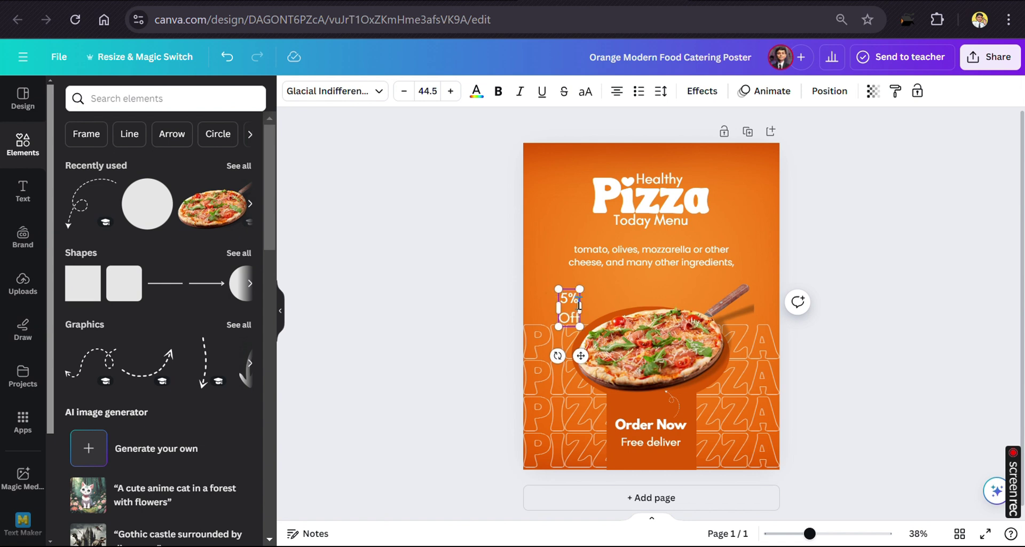
left_click(662, 91)
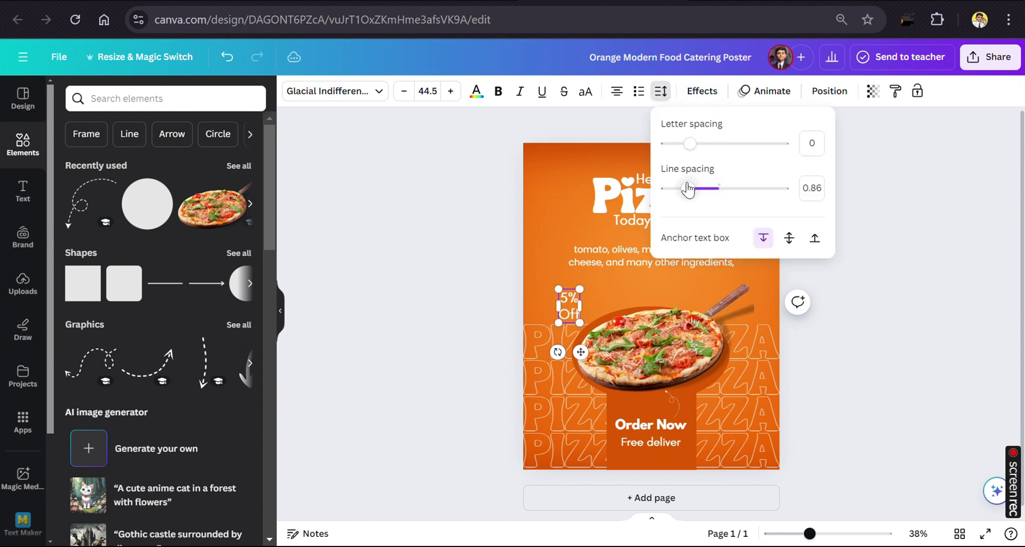
left_click_drag(569, 306, 546, 298)
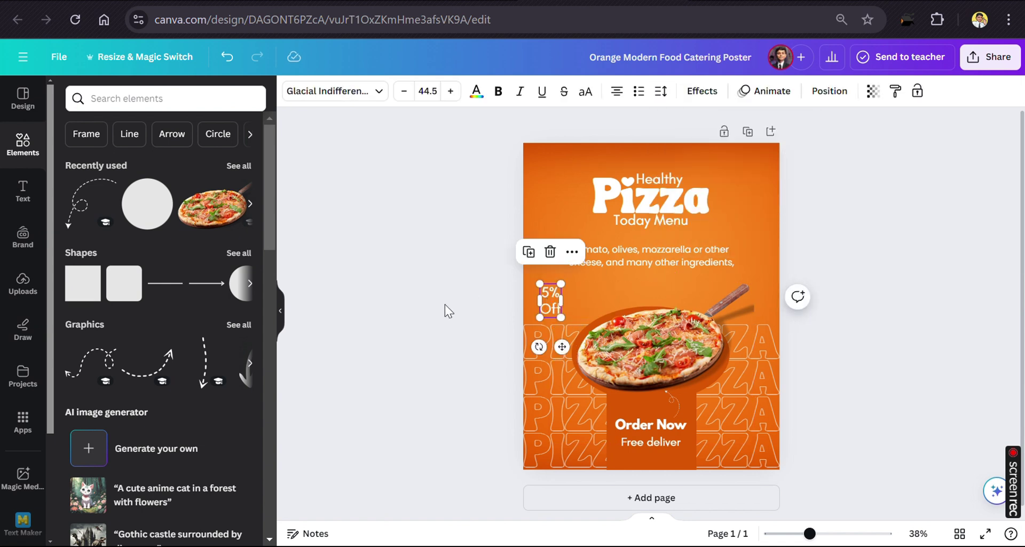
left_click(444, 310)
- Put an orange circle behind the 5% Off text and nudge the badge slightly up
left_click(148, 224)
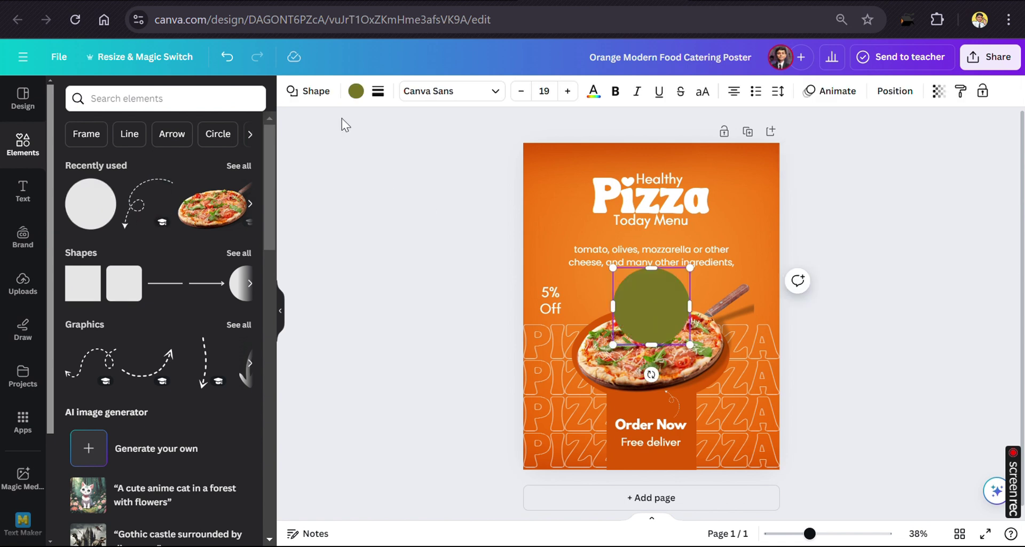
left_click(356, 91)
left_click(209, 167)
mouse_move(659, 291)
left_mouse_down()
mouse_move(575, 278)
mouse_move(539, 293)
mouse_move(571, 294)
mouse_move(551, 292)
left_mouse_up()
left_click(447, 296)
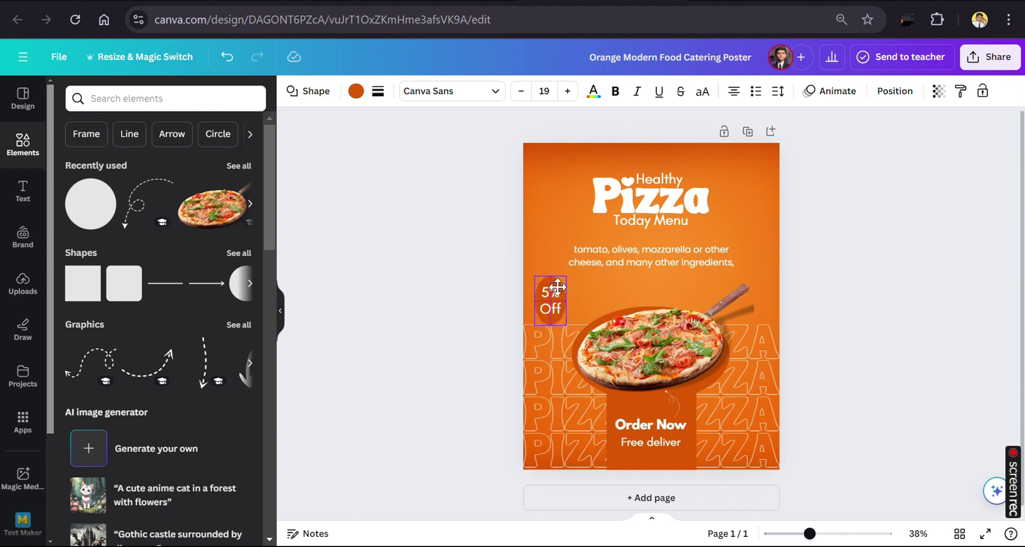
left_click(558, 322)
left_click_drag(553, 323, 553, 317)
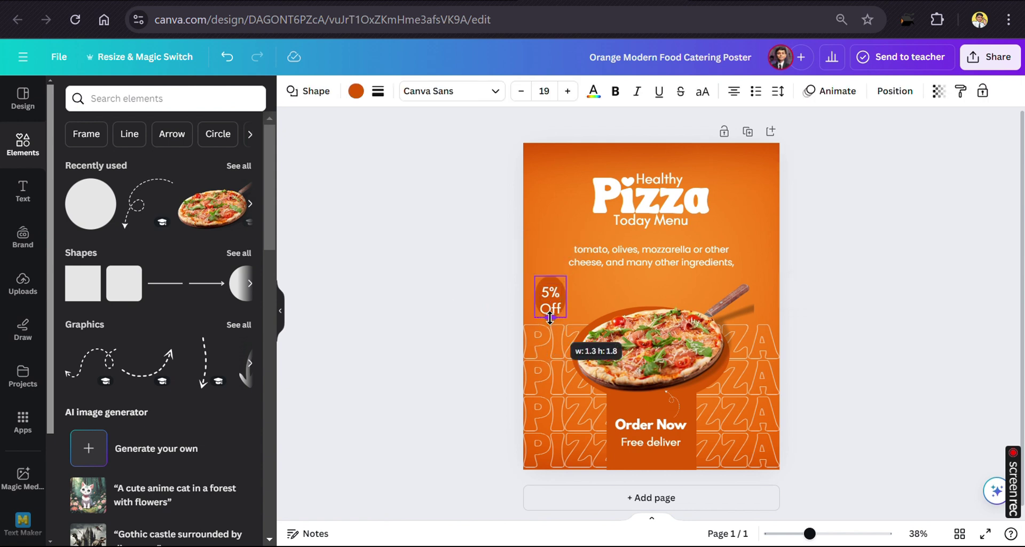
left_click(671, 405)
- Add the scattered chili graphic from a 'chili' search, enlarged and positioned over the poster
left_click(235, 96)
type("chili")
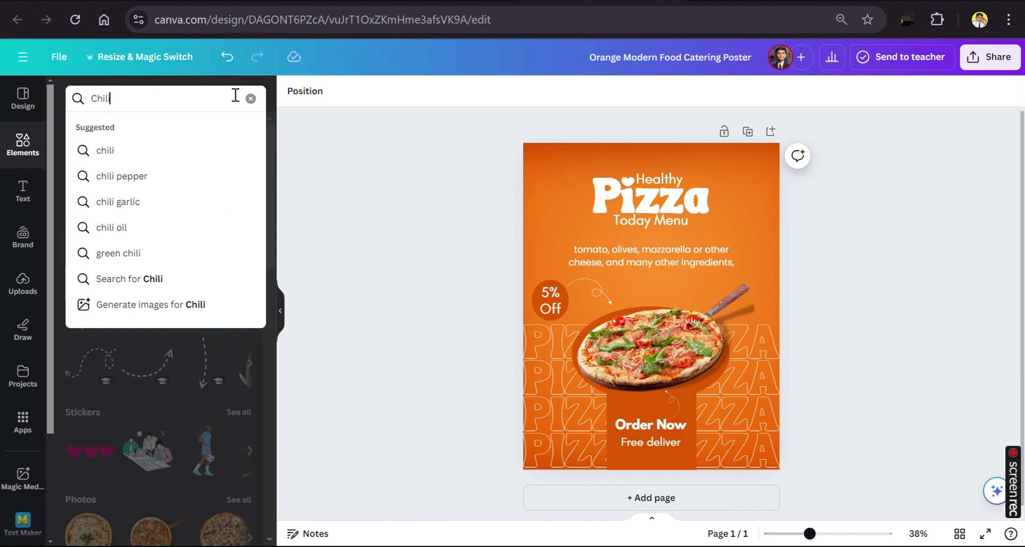
key("Return")
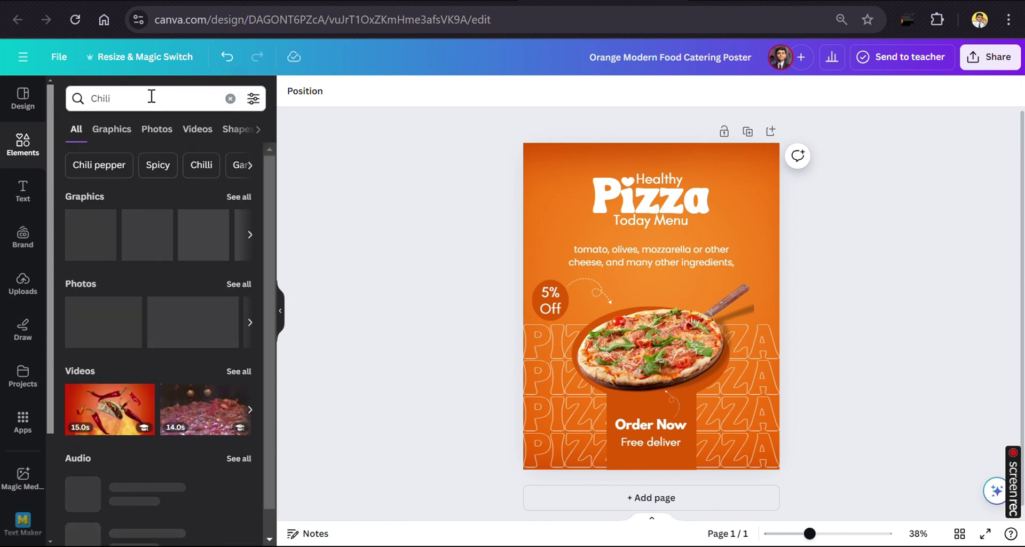
left_click(129, 99)
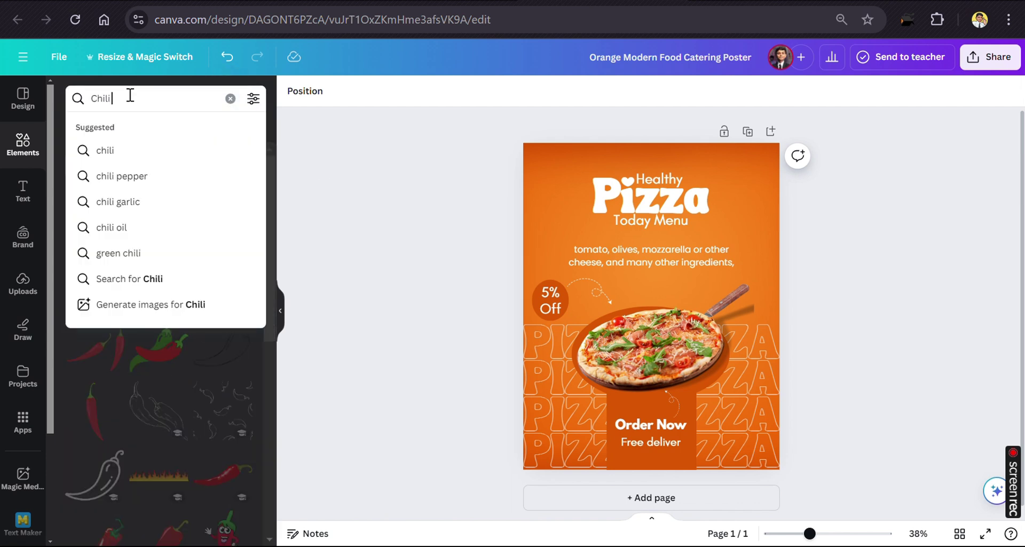
left_click(348, 197)
left_click(159, 216)
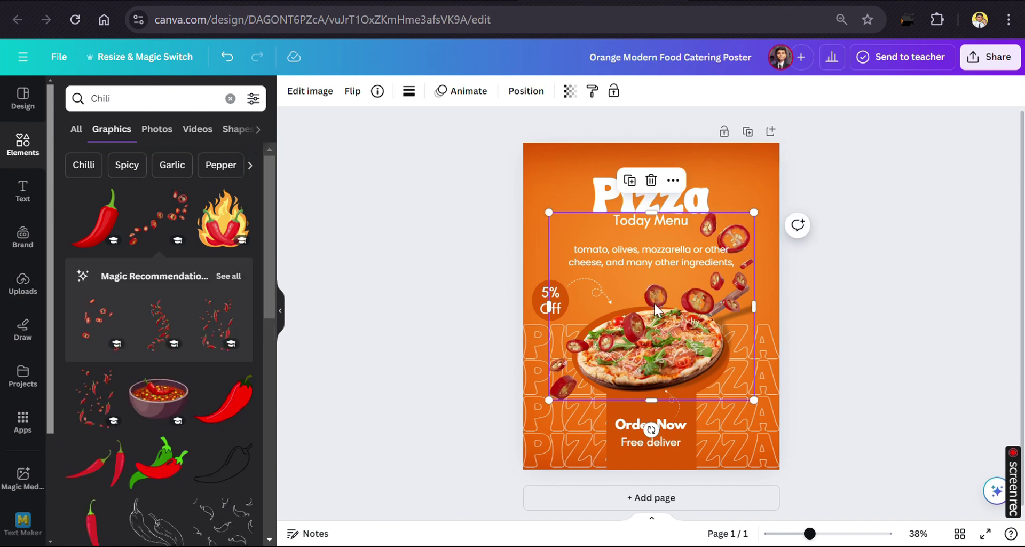
mouse_move(678, 291)
left_mouse_down()
mouse_move(690, 206)
mouse_move(677, 325)
left_mouse_up()
left_click_drag(546, 439, 533, 451)
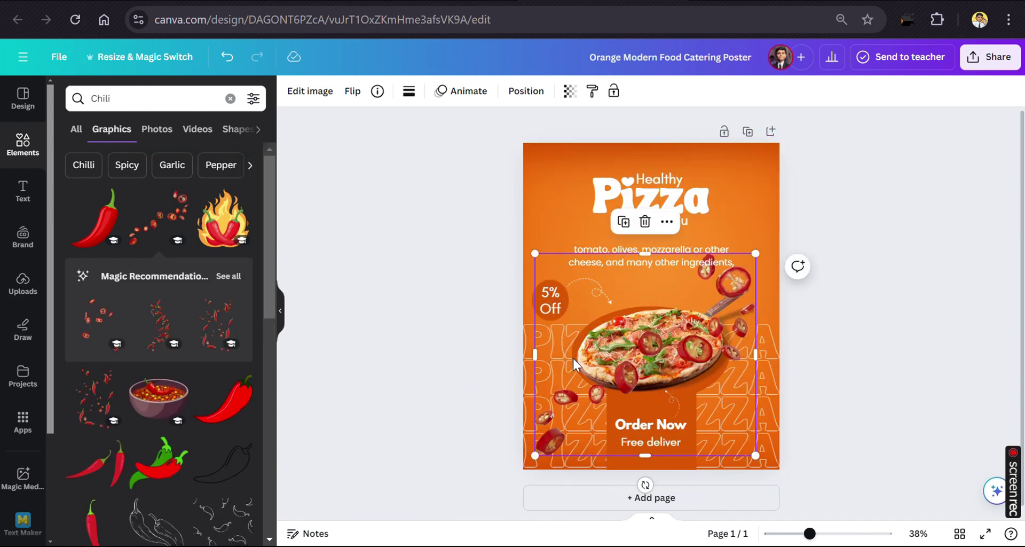
left_click_drag(574, 365, 594, 371)
- Move the chili layer behind the pizza and blur the whole image at intensity 43
left_click(527, 91)
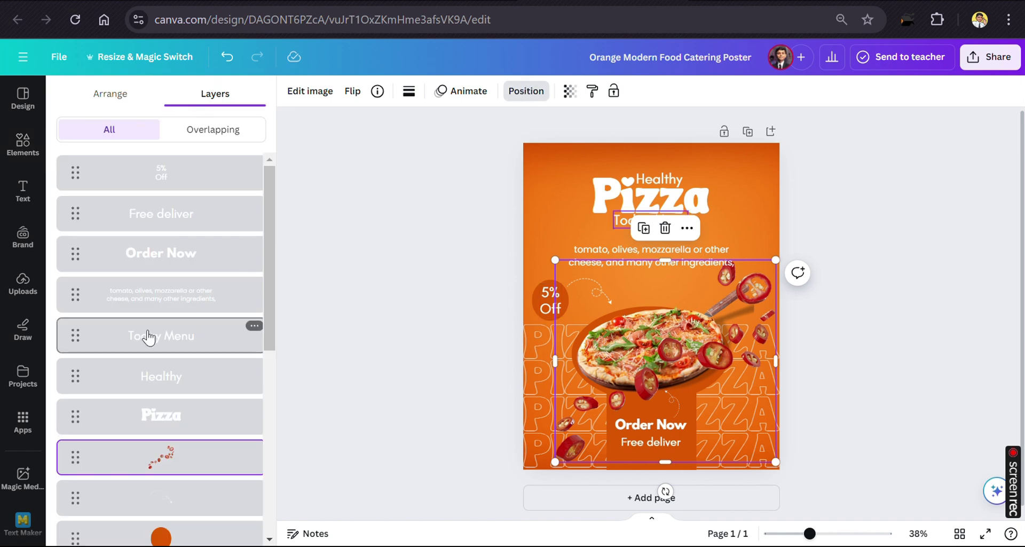
left_click_drag(160, 456, 190, 517)
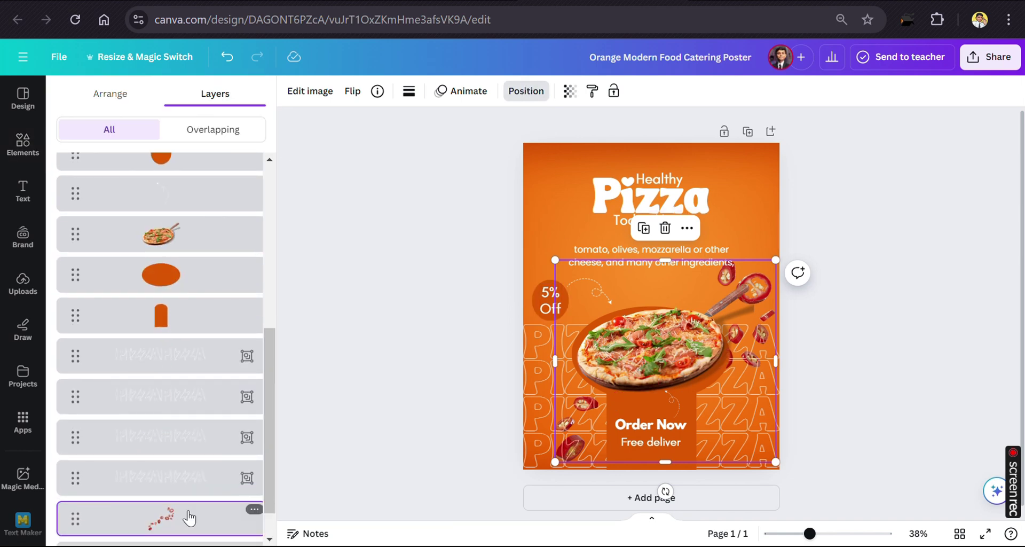
left_click(313, 93)
scroll(154, 214, "down", 3)
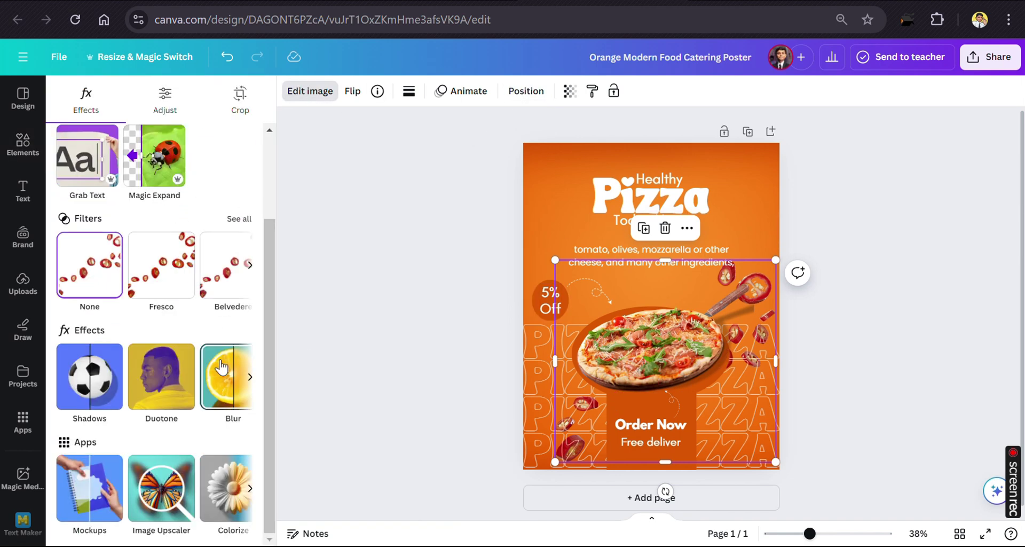
left_click(224, 486)
left_click(249, 131)
left_click(125, 188)
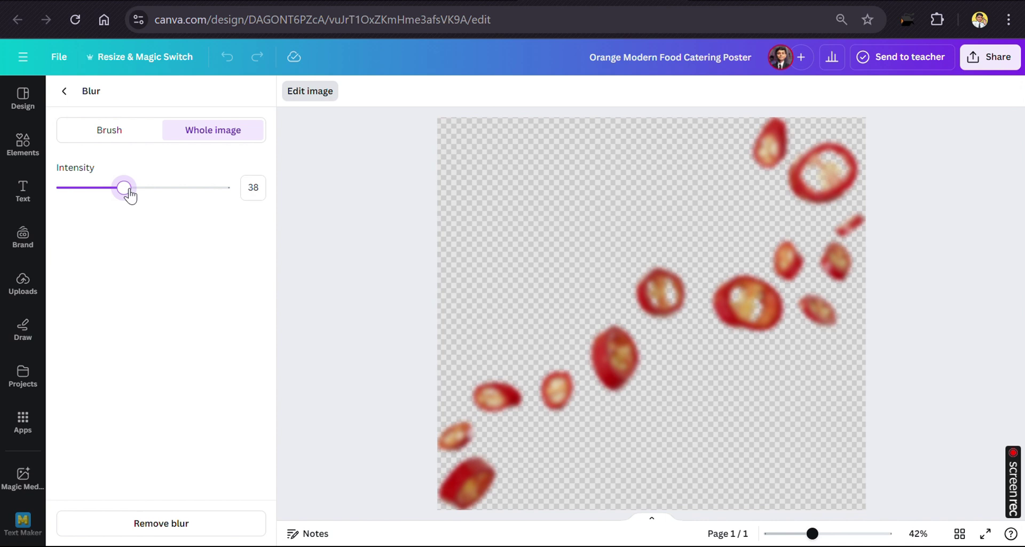
left_click(312, 95)
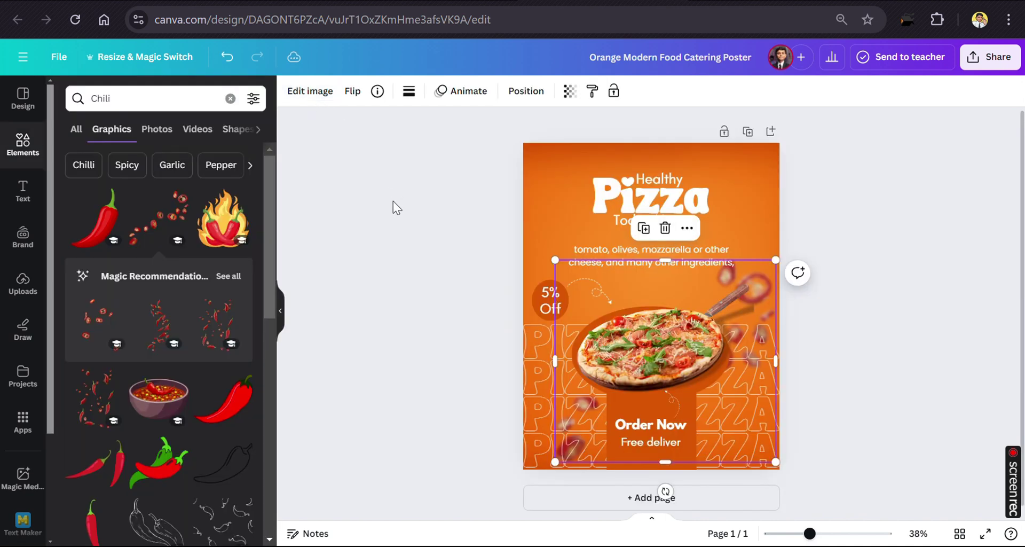
left_click(388, 340)
triple_click(155, 98)
- Add a 'leaves' photo, rotated and shrunk, in the poster's lower-left corner
type("leaves")
key("Return")
scroll(96, 327, "down", 3)
scroll(161, 320, "down", 3)
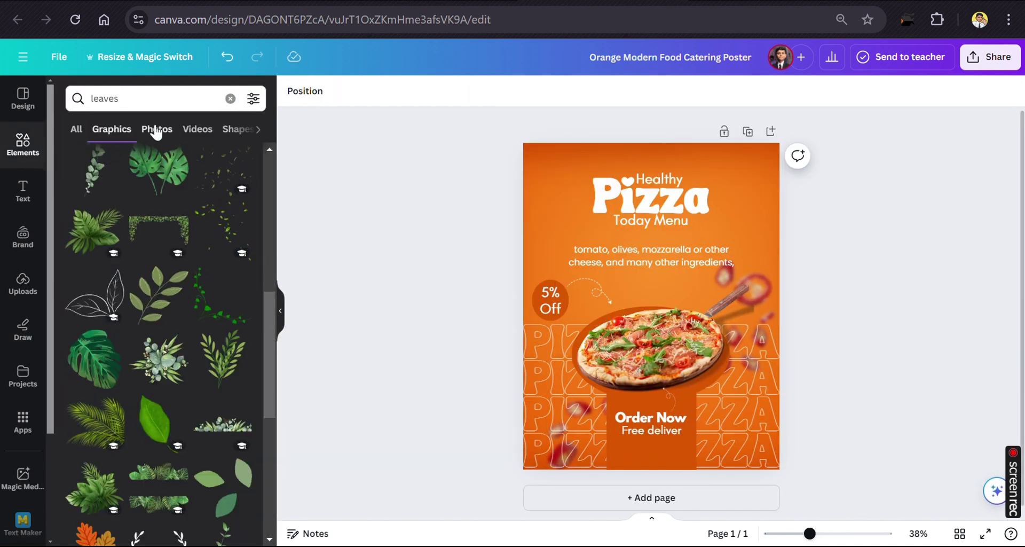
left_click(156, 131)
left_click(218, 354)
left_click_drag(650, 466, 506, 304)
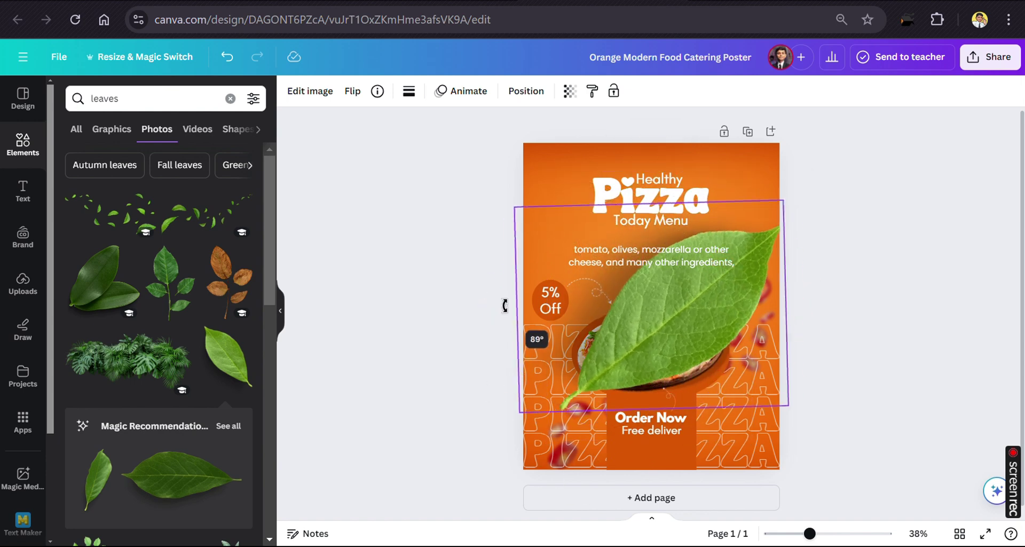
left_click_drag(781, 201, 641, 369)
left_click_drag(579, 382, 512, 473)
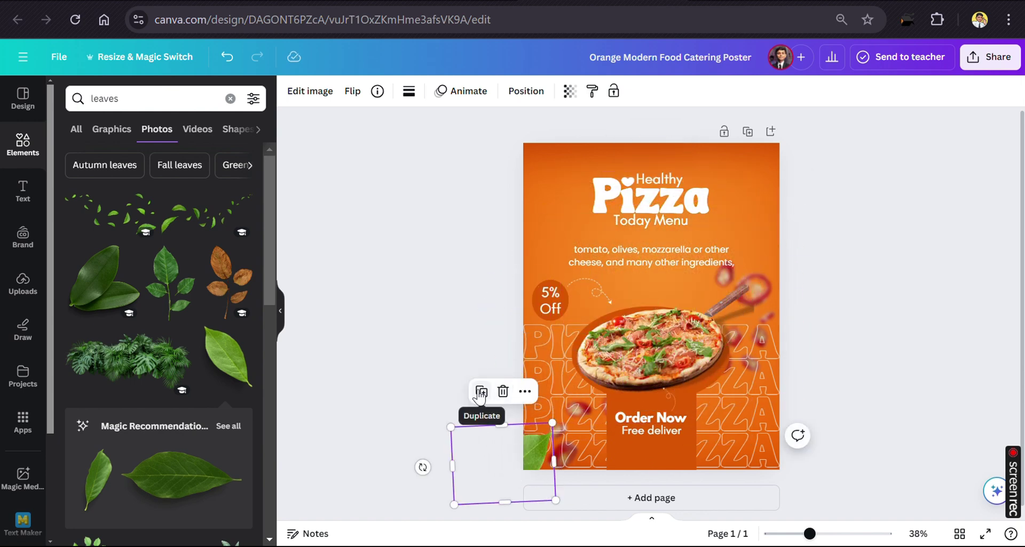
- Blur the leaf photo at intensity 47
left_click(310, 91)
left_click(227, 376)
left_click(139, 187)
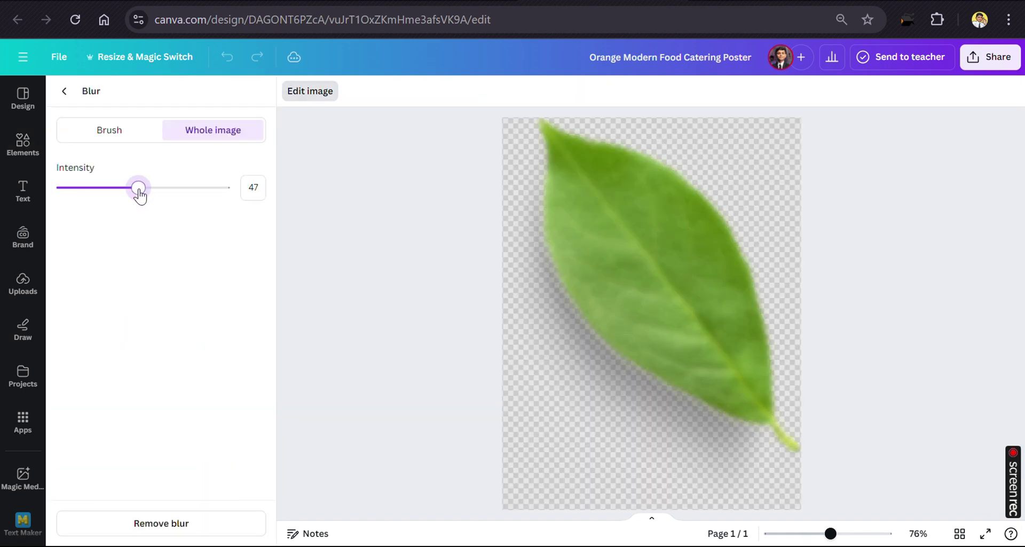
left_click(322, 94)
- Place blurred leaf copies at the upper-left, bottom-right, and a small one above the pizza
left_click(527, 462)
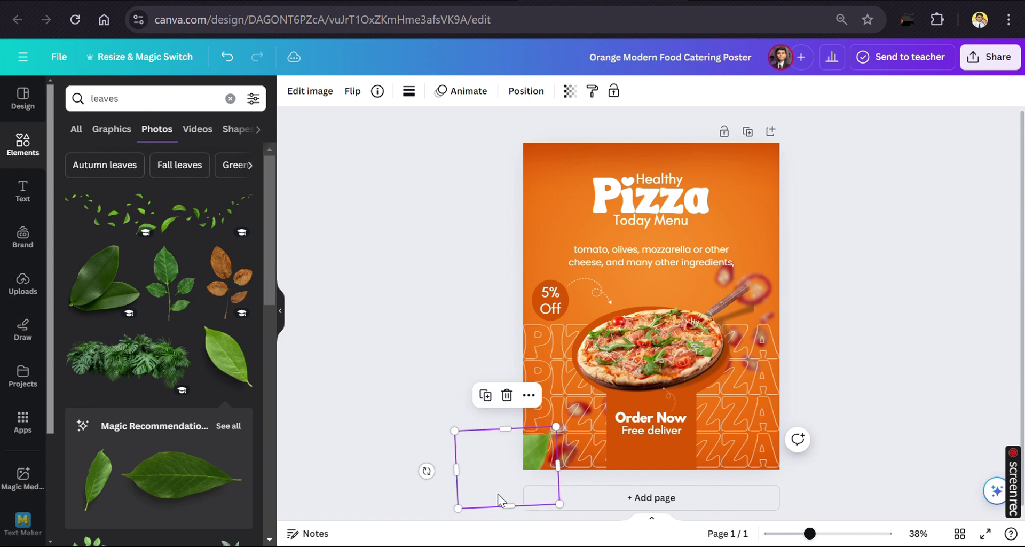
mouse_move(497, 492)
left_mouse_down()
mouse_move(503, 188)
mouse_move(773, 147)
mouse_move(766, 156)
mouse_move(870, 128)
left_mouse_up()
left_click_drag(780, 165, 784, 395)
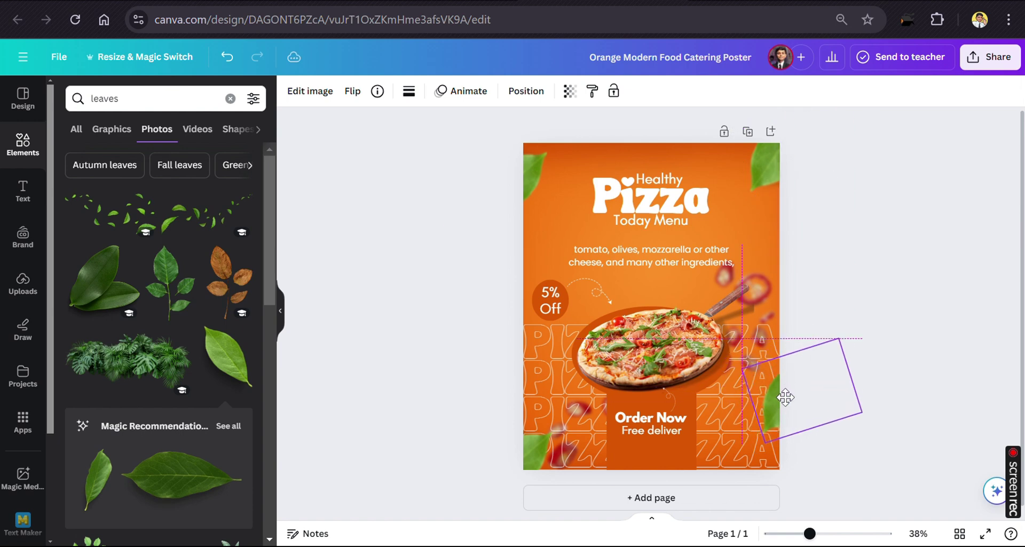
left_click_drag(797, 349, 661, 279)
left_click_drag(689, 241, 648, 288)
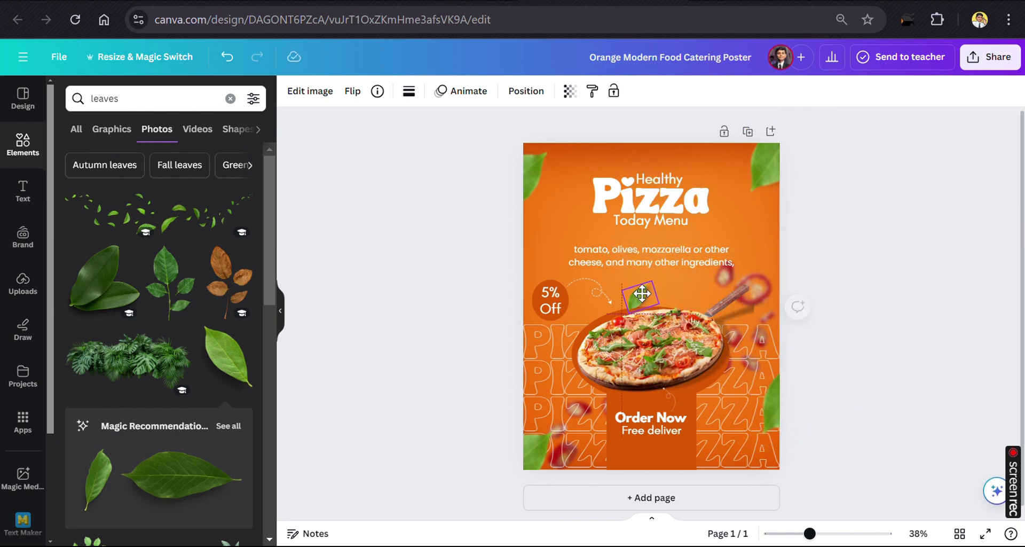
left_click(840, 308)
scroll(206, 318, "down", 1)
scroll(207, 317, "down", 2)
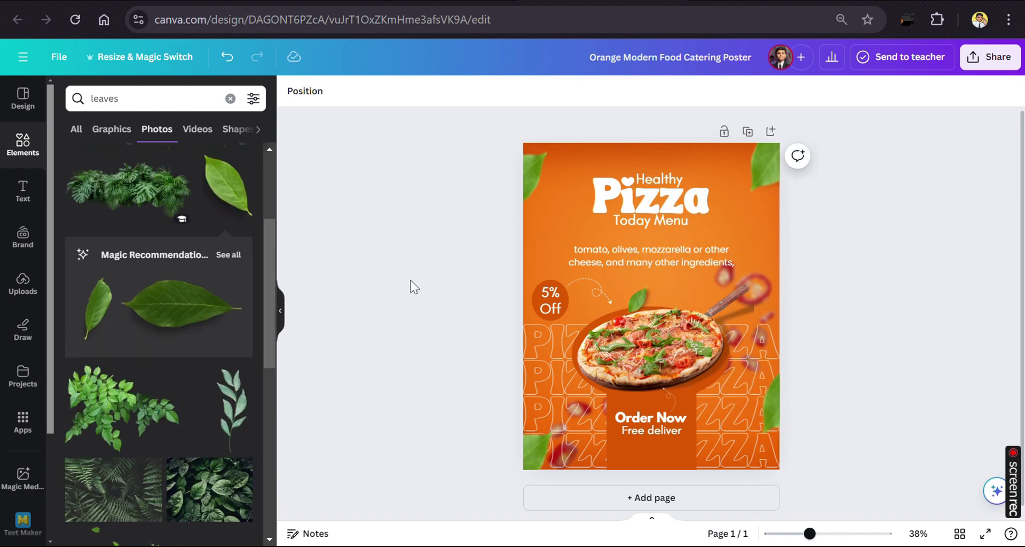
left_click(641, 254)
left_click(630, 213)
left_click_drag(651, 283, 651, 451)
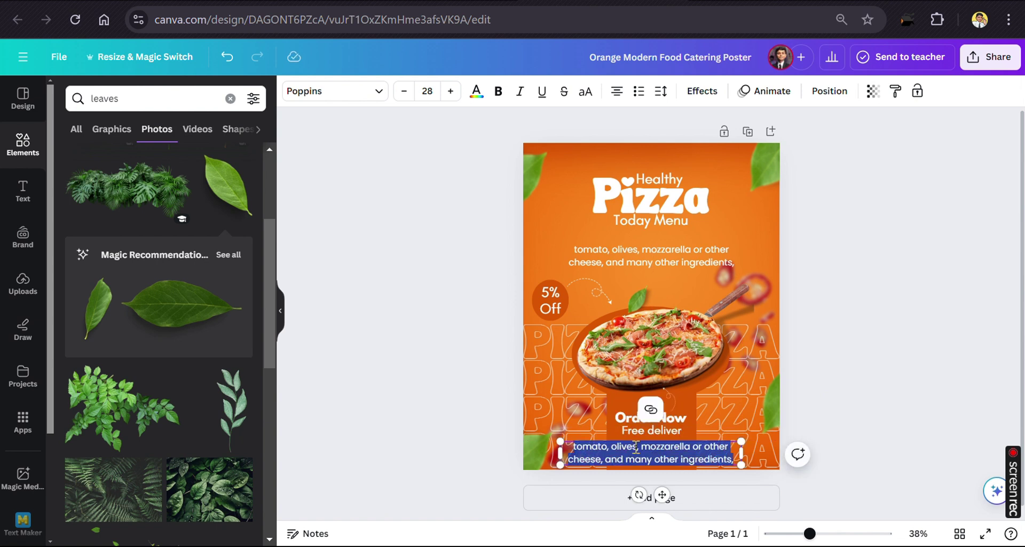
double_click(636, 448)
type("www.pizza.com")
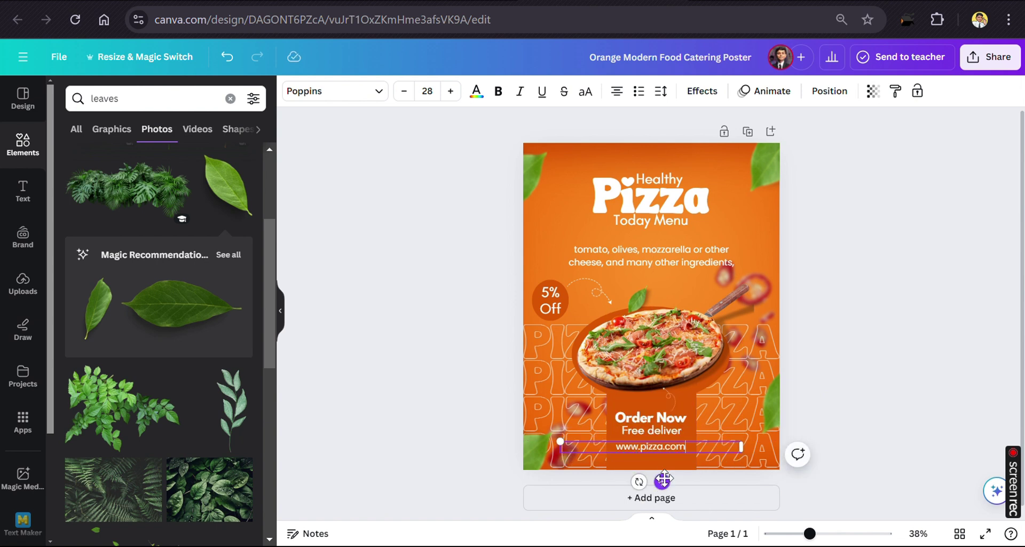
left_click_drag(663, 479, 664, 492)
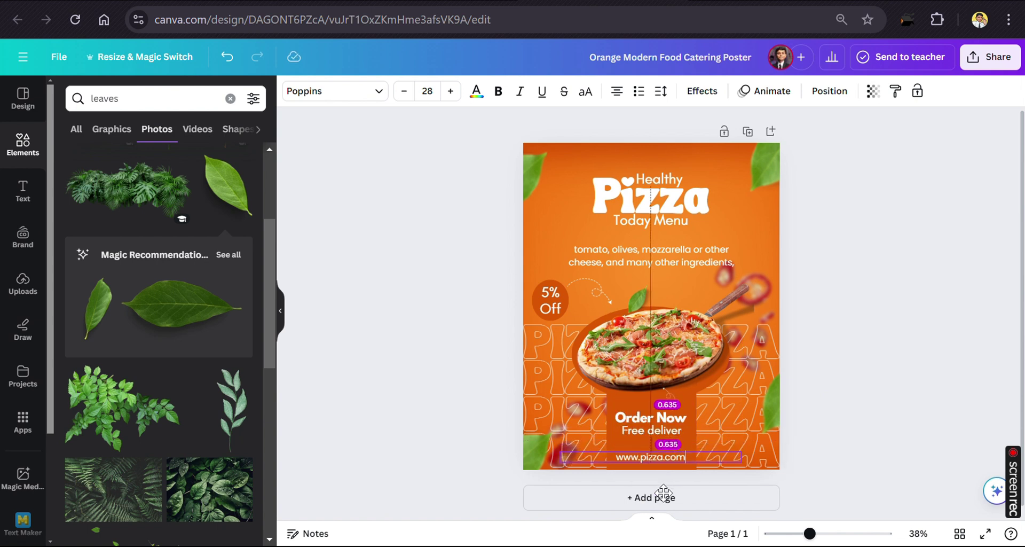
left_click(889, 365)
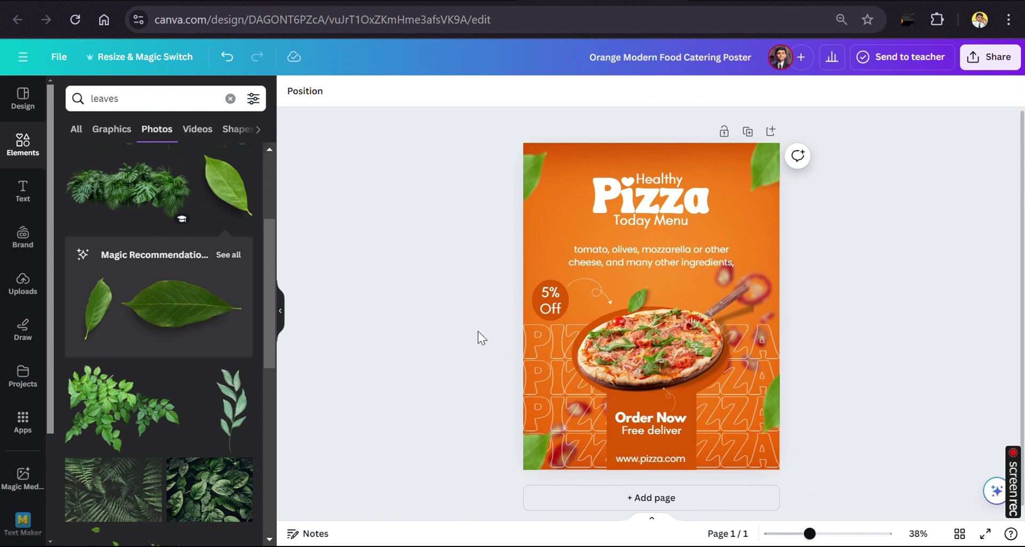
left_click(305, 91)
- Select all the PIZZA outline background rows and set their transparency to about 53
scroll(156, 374, "down", 5)
scroll(158, 426, "down", 5)
left_click_drag(351, 270, 410, 370)
left_click(305, 90)
scroll(172, 398, "down", 5)
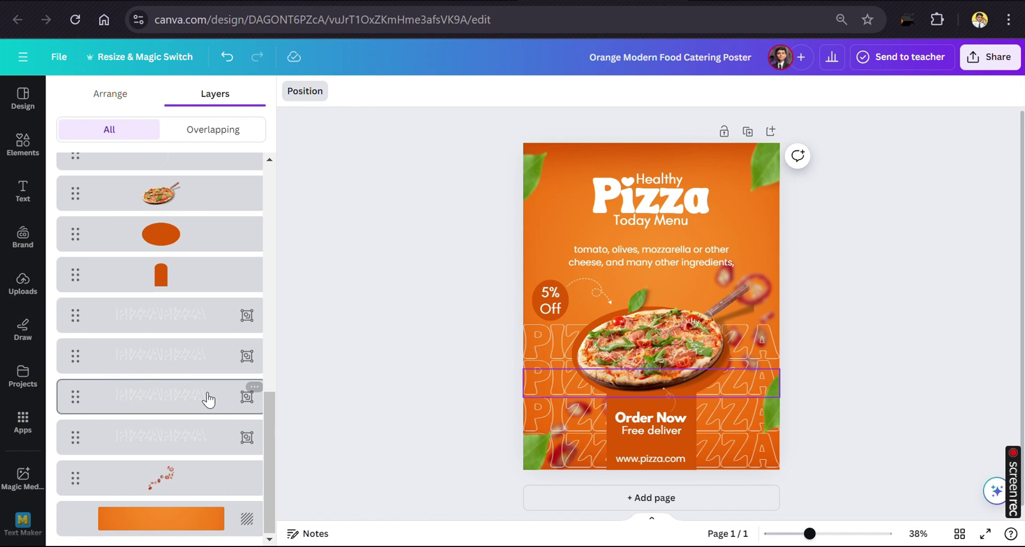
left_click(171, 387)
mouse_move(438, 323)
left_mouse_down()
mouse_move(550, 442)
mouse_move(540, 418)
left_mouse_up()
left_click(452, 91)
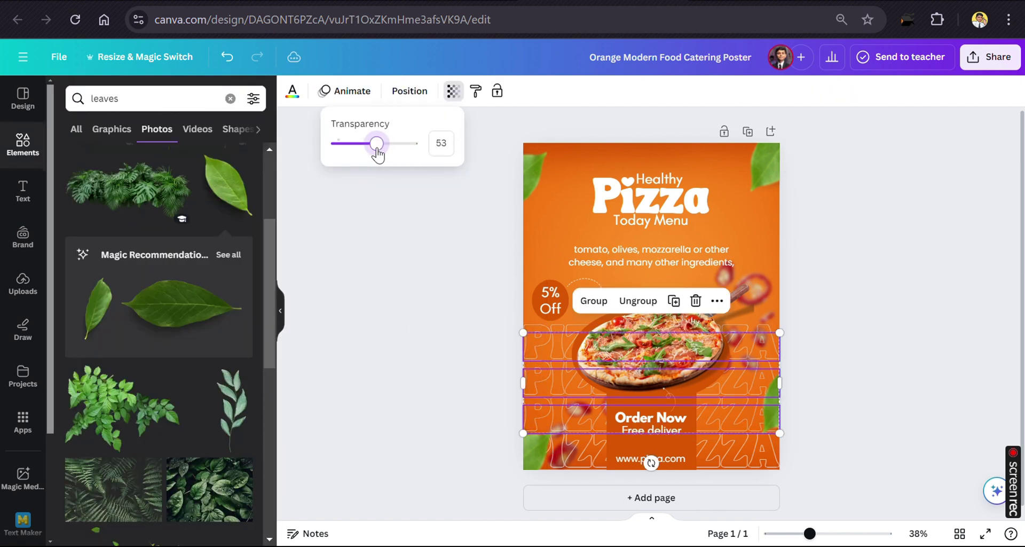
left_click(456, 220)
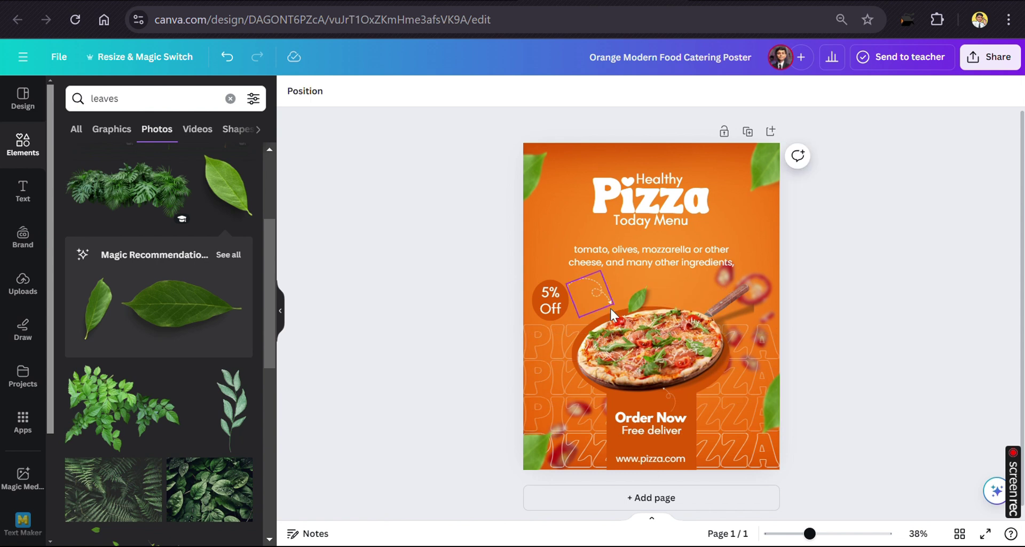
- Copy a faded PIZZA row's style onto the bottom PIZZA row with the paint roller
double_click(555, 346)
left_click(896, 90)
left_click(577, 467)
left_click(555, 347)
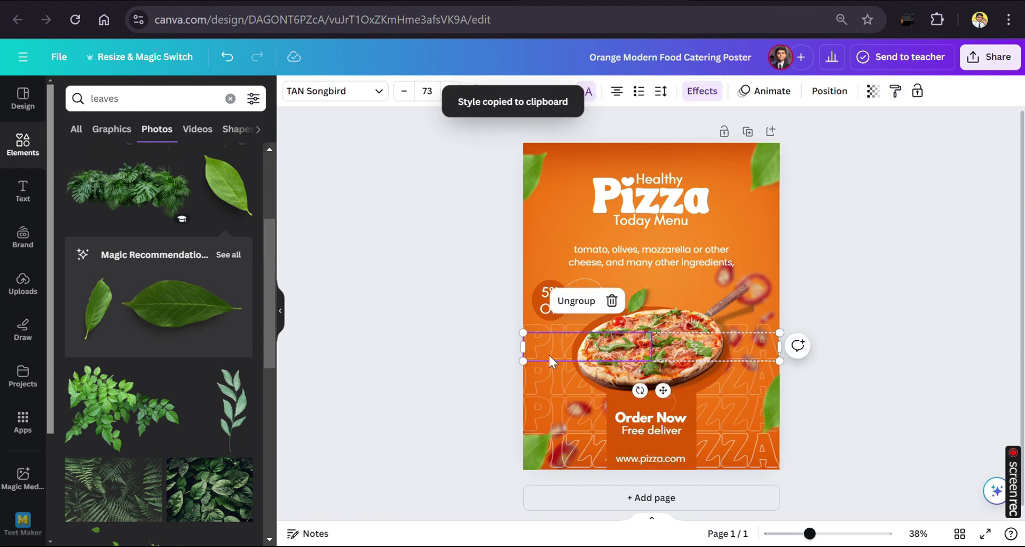
left_click(873, 90)
left_click(878, 209)
- Set the bottom PIZZA row's transparency to match the other faded rows
left_click(728, 457)
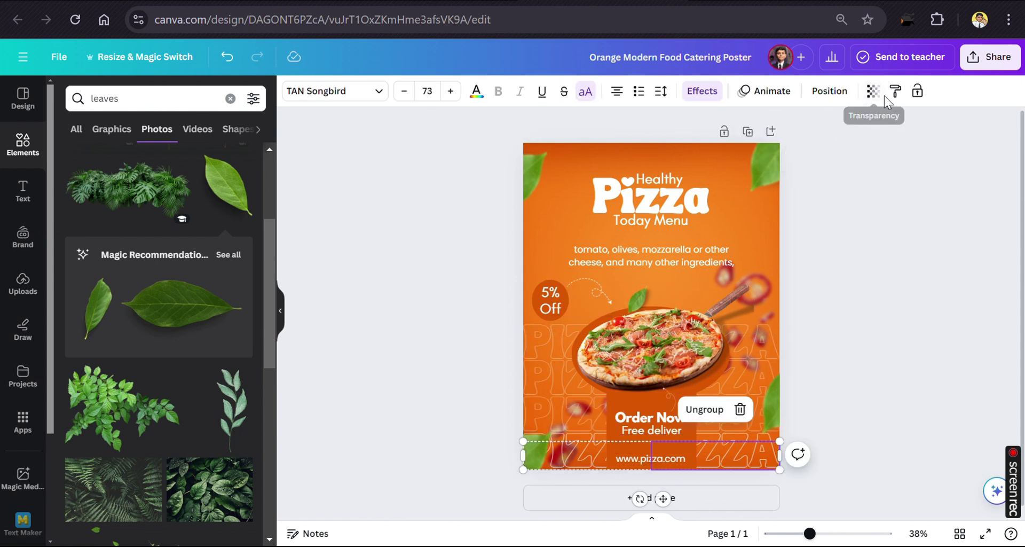
left_click(829, 479)
left_click(774, 457)
left_click(817, 454)
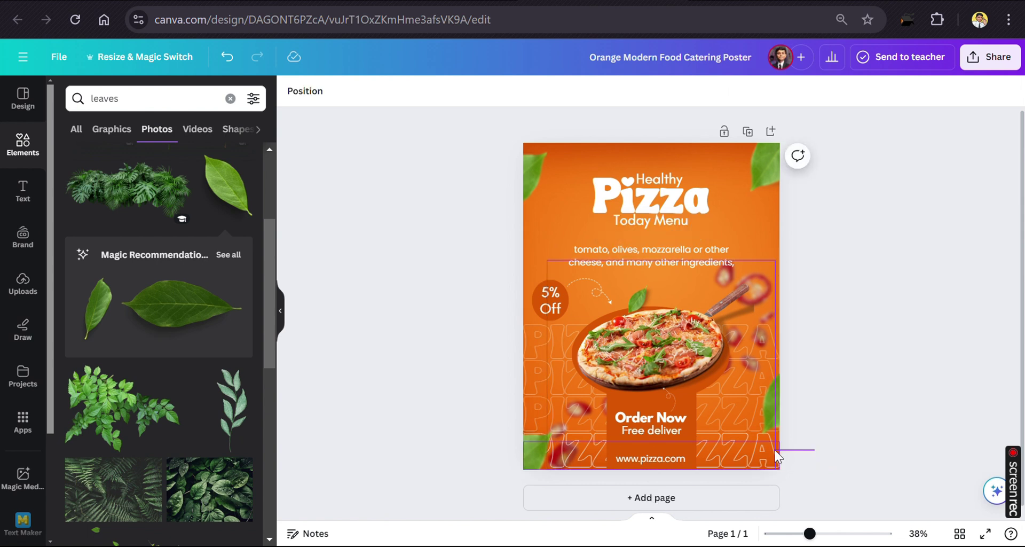
left_click(780, 454)
left_click(874, 91)
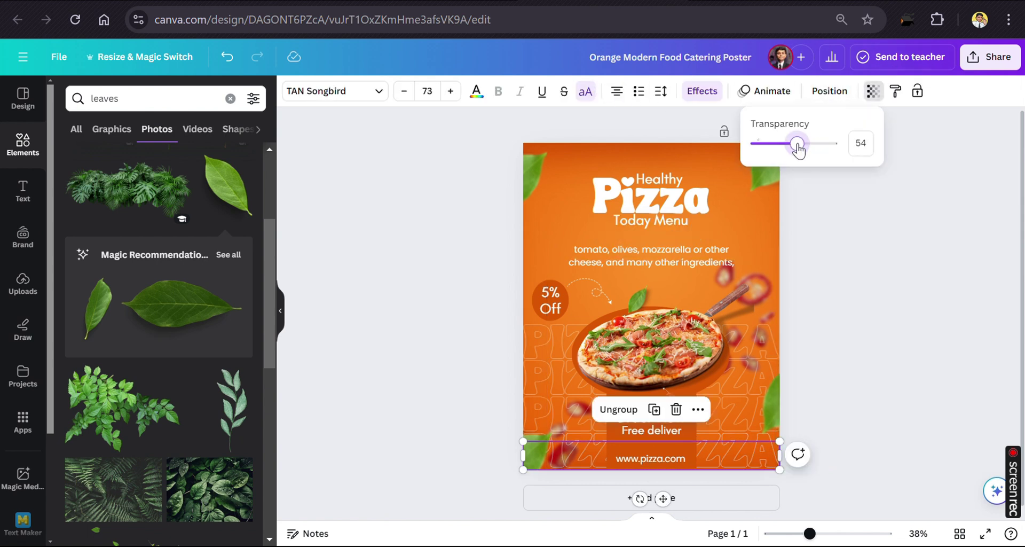
left_click(866, 263)
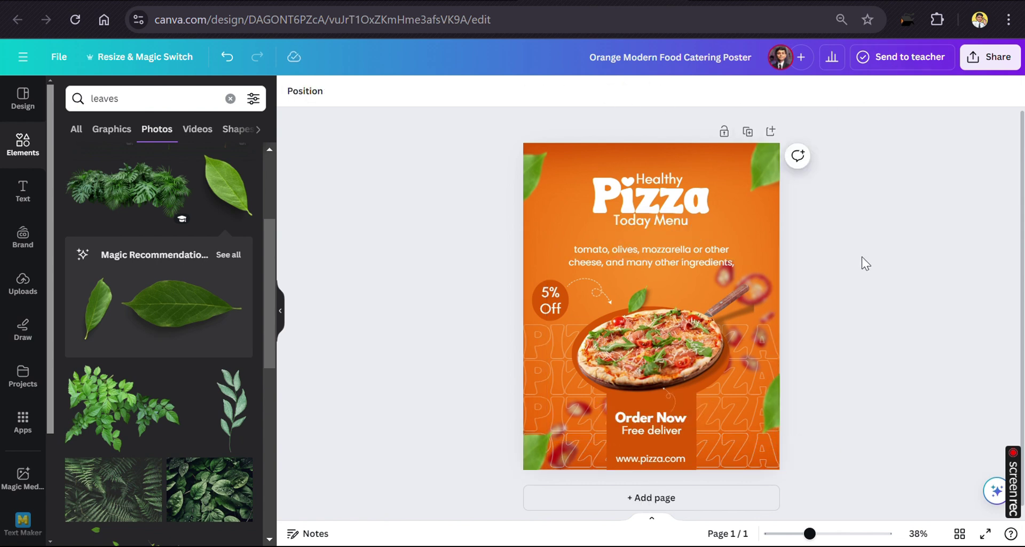
- Nudge the ingredients text slightly higher under Today Menu
left_click(991, 57)
left_click(855, 389)
left_click_drag(658, 259, 659, 253)
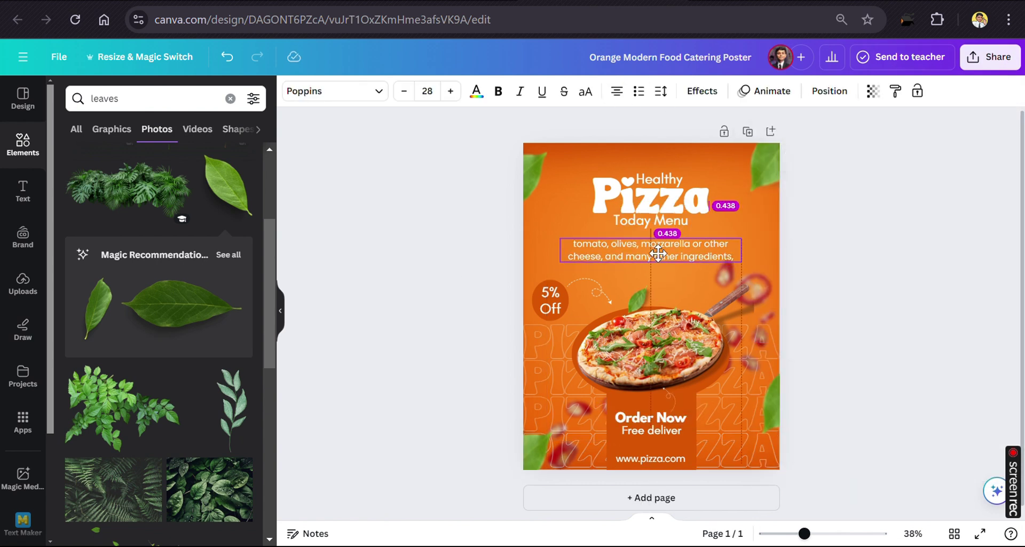